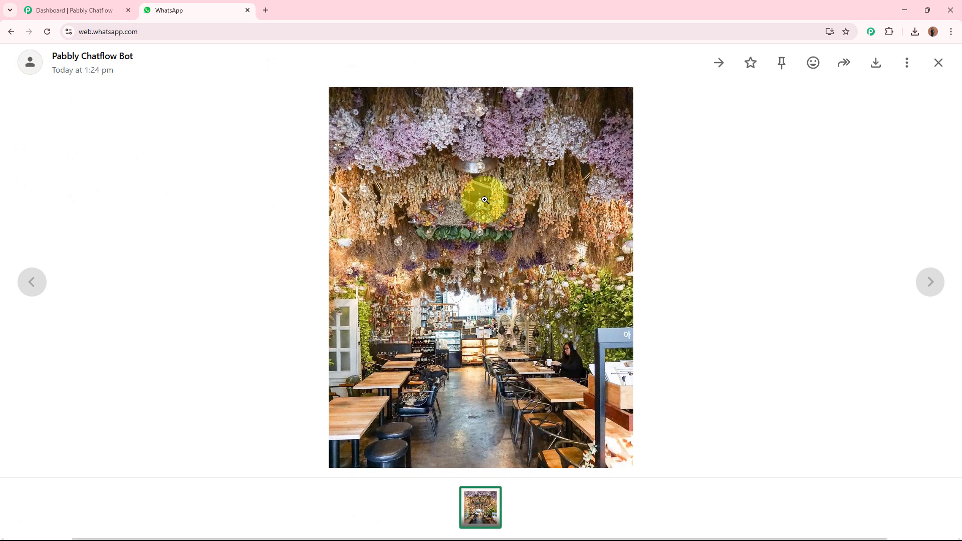
Close the enlarged cafe photo and answer the bot's welcome message with View Menu.
{"action": "left_click", "coordinate": [938, 62]}
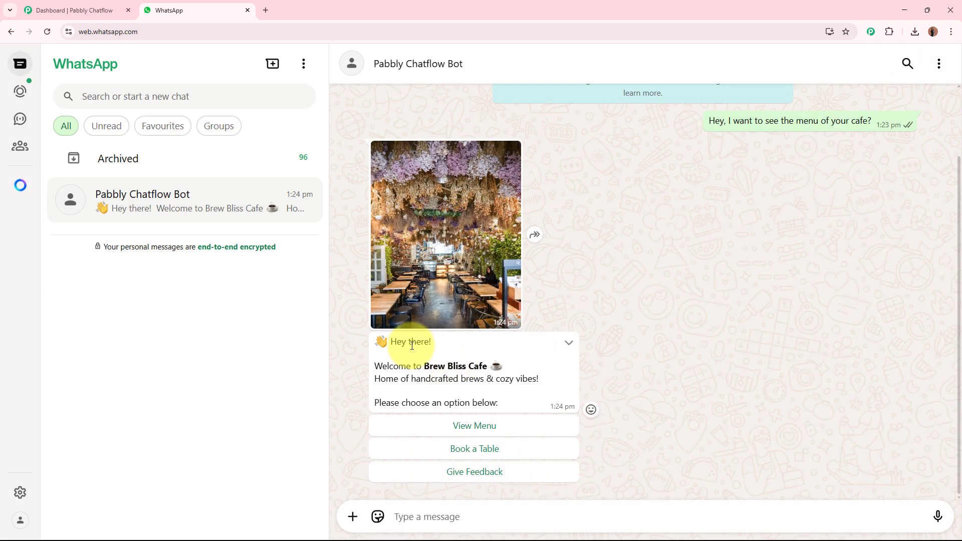
{"action": "left_click_drag", "start_coordinate": [378, 340], "coordinate": [460, 426]}
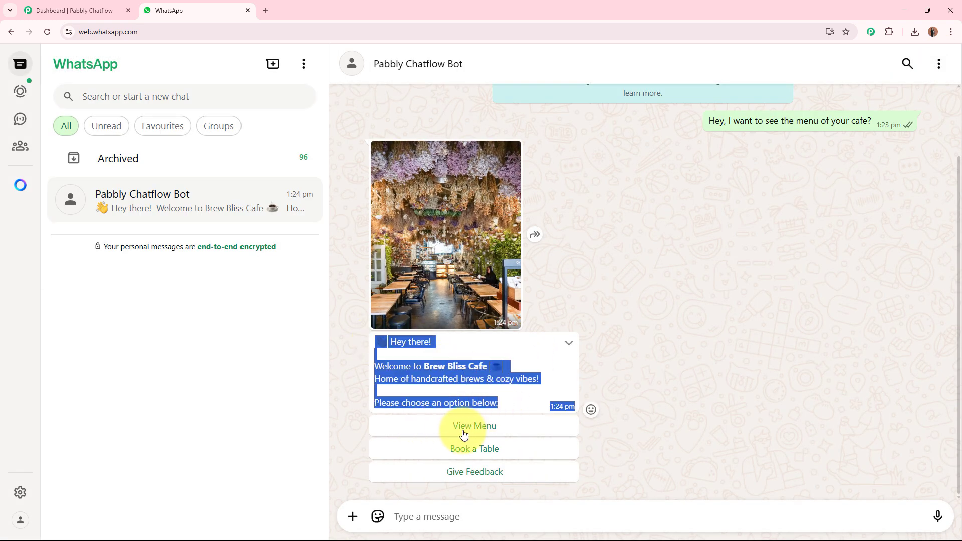
{"action": "left_click", "coordinate": [486, 434]}
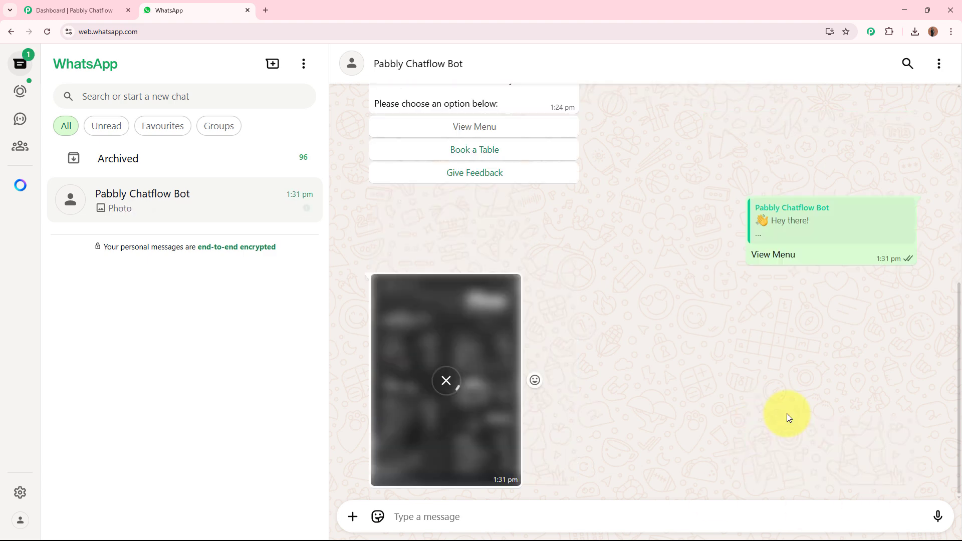
View the cafe menu image full size, close it, and answer the bot's menu message with Book a Table.
{"action": "left_click", "coordinate": [458, 308]}
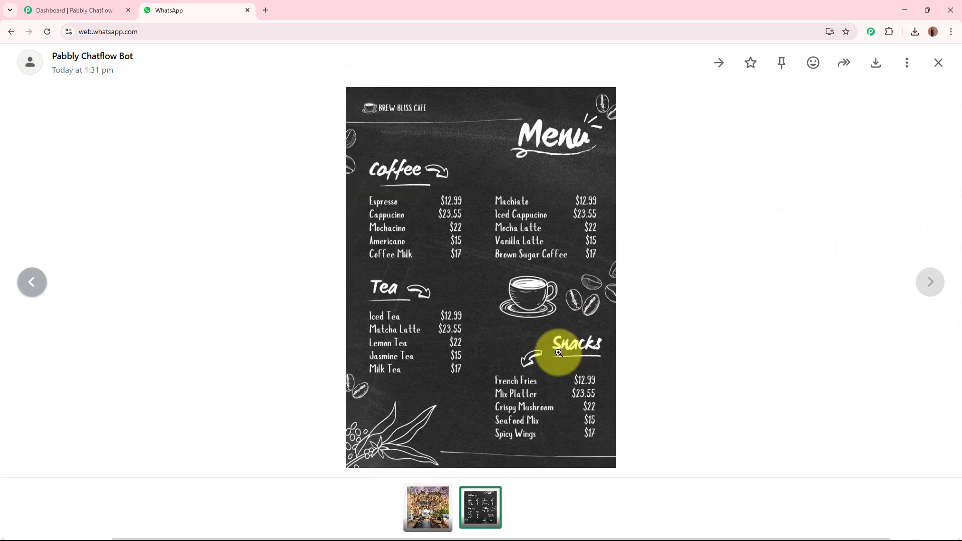
{"action": "left_click", "coordinate": [937, 63]}
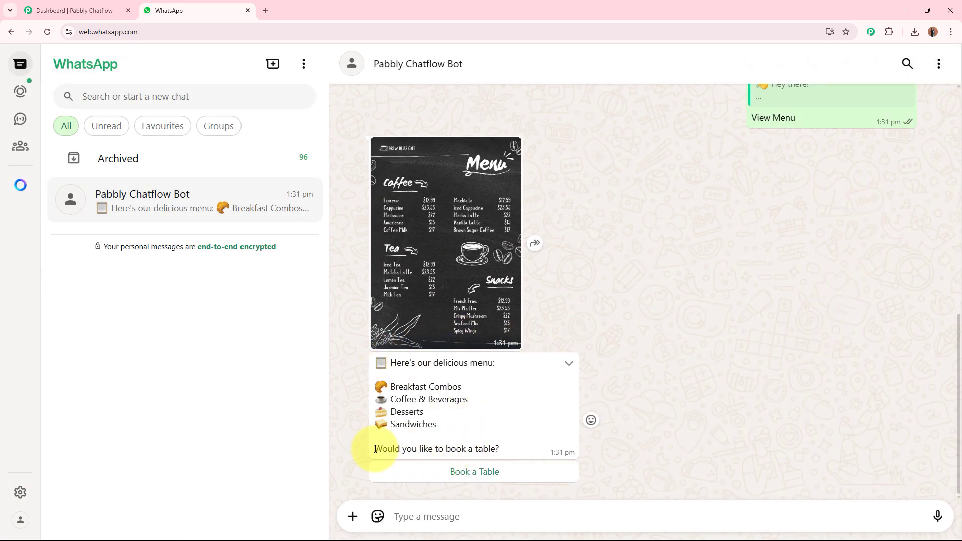
{"action": "left_click_drag", "start_coordinate": [375, 448], "coordinate": [509, 450]}
{"action": "left_click", "coordinate": [491, 474]}
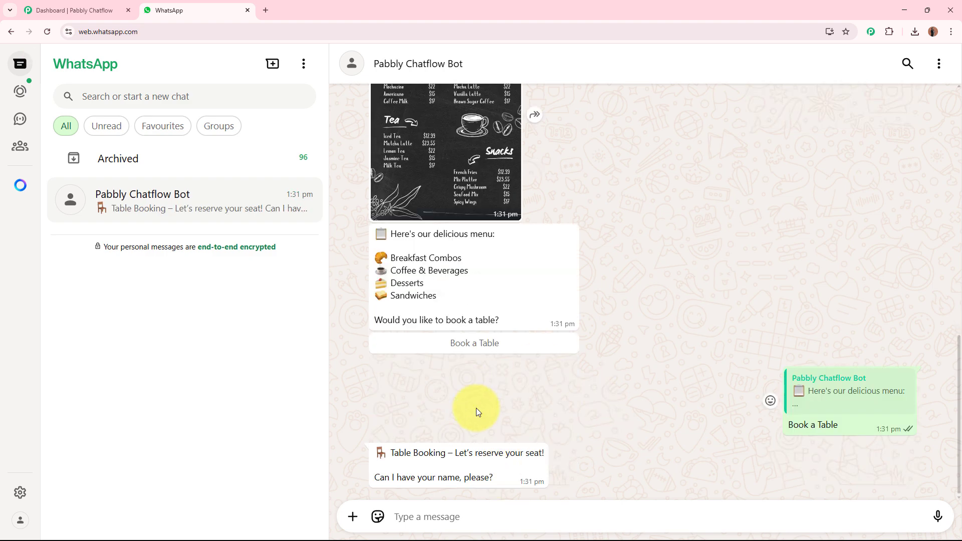
Review the WhatsApp bot conversation from the welcome message to the booking question, and examine the finished cafe flow in Pabbly Chatflow.
{"action": "scroll", "coordinate": [660, 401], "scroll_direction": "up", "scroll_amount": 5}
{"action": "scroll", "coordinate": [660, 400], "scroll_direction": "up", "scroll_amount": 6}
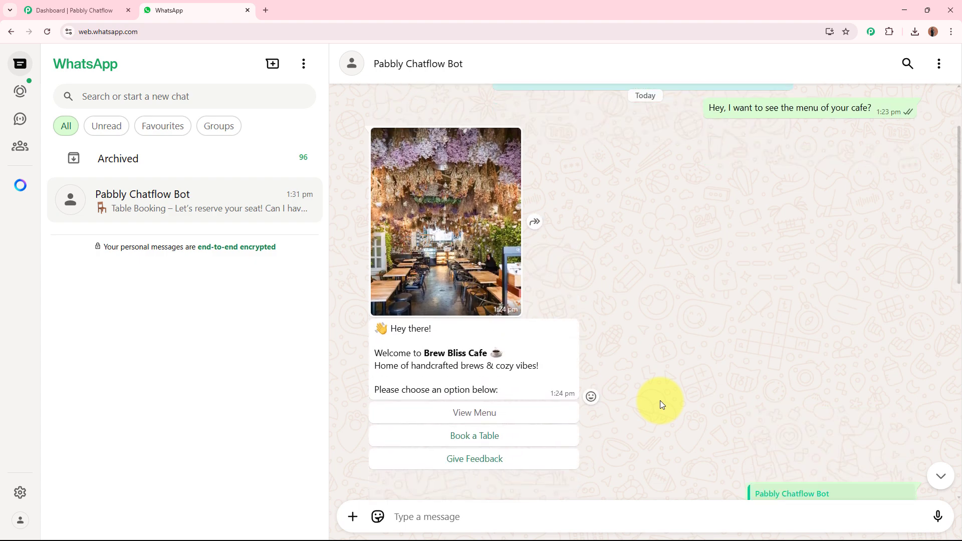
{"action": "scroll", "coordinate": [660, 400], "scroll_direction": "down", "scroll_amount": 10}
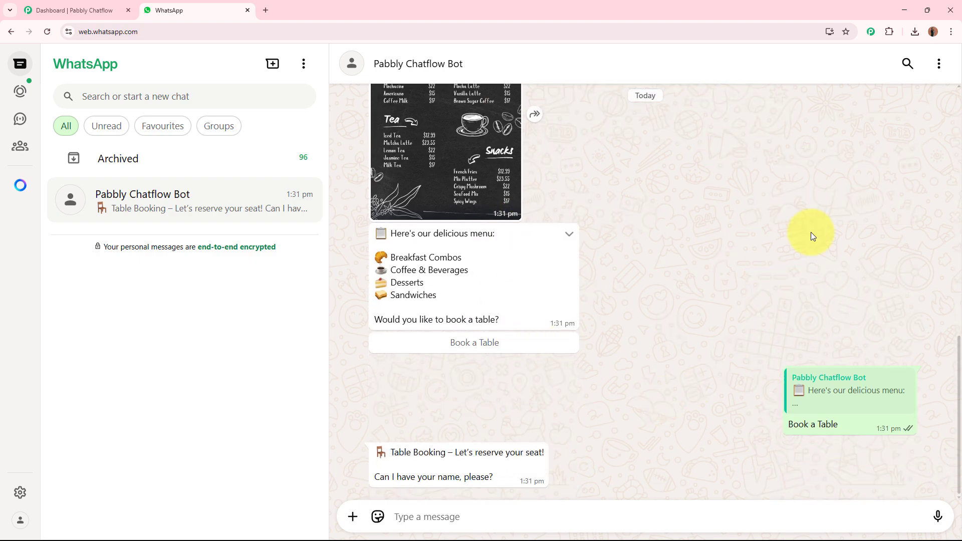
{"action": "left_click", "coordinate": [89, 11]}
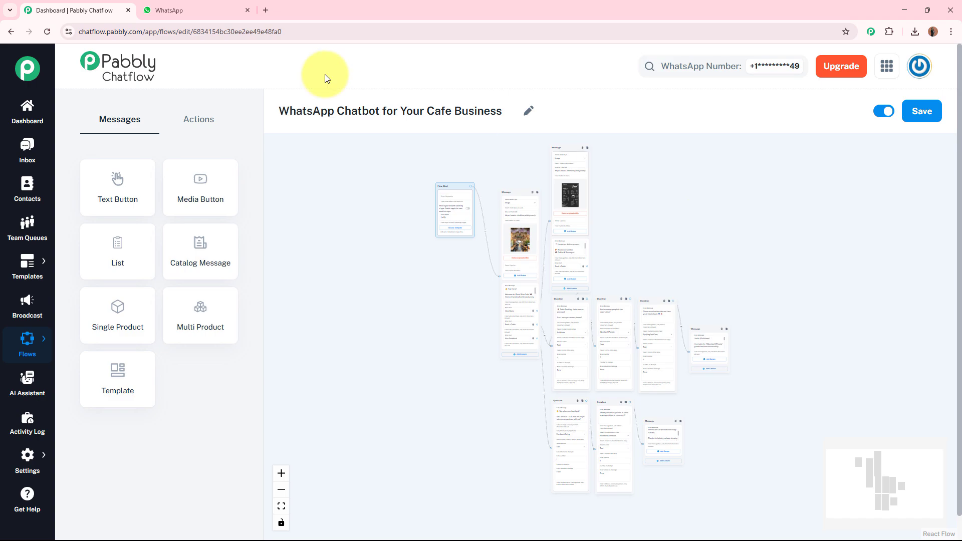
{"action": "left_click", "coordinate": [129, 11]}
{"action": "left_click", "coordinate": [525, 96]}
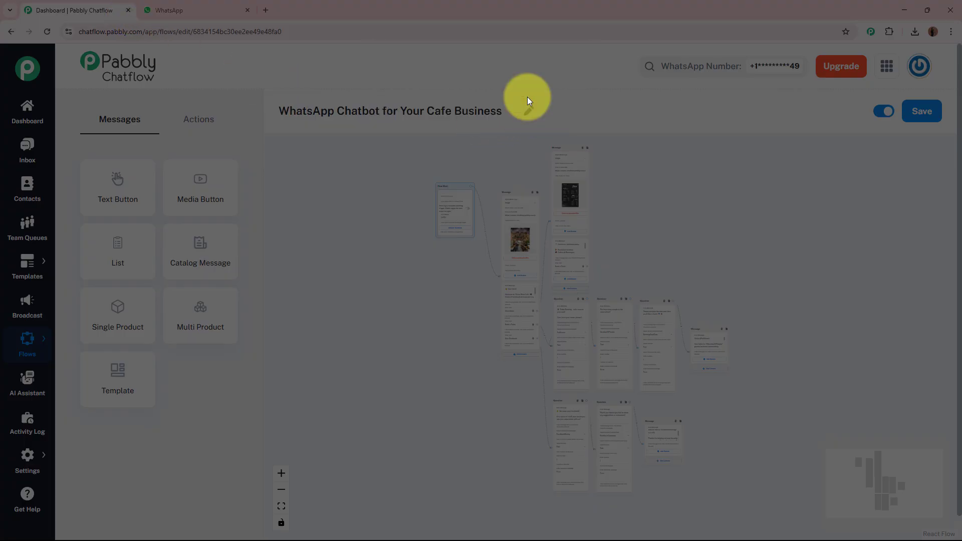
{"action": "left_click", "coordinate": [147, 10]}
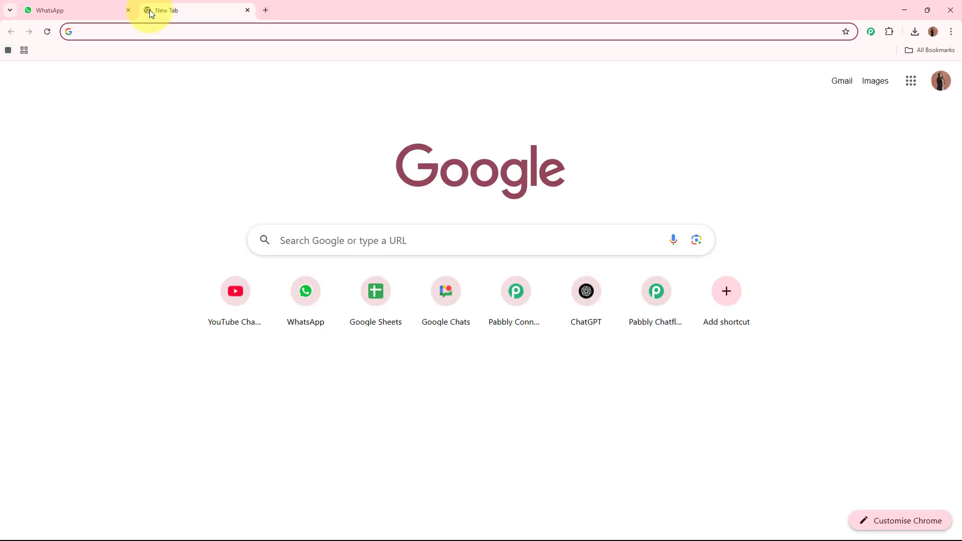
{"action": "type", "text": "www.pabbly.com/chatflow"}
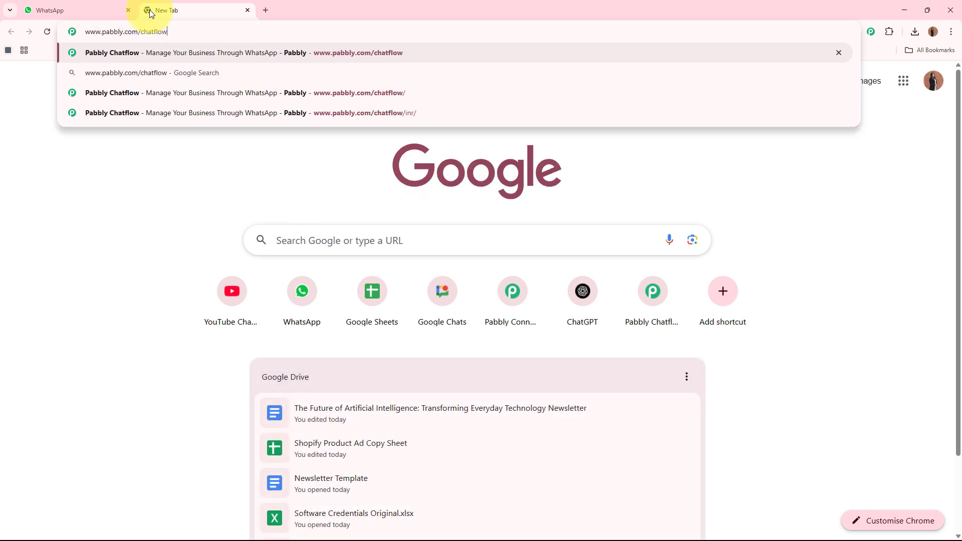
{"action": "key", "text": "Return"}
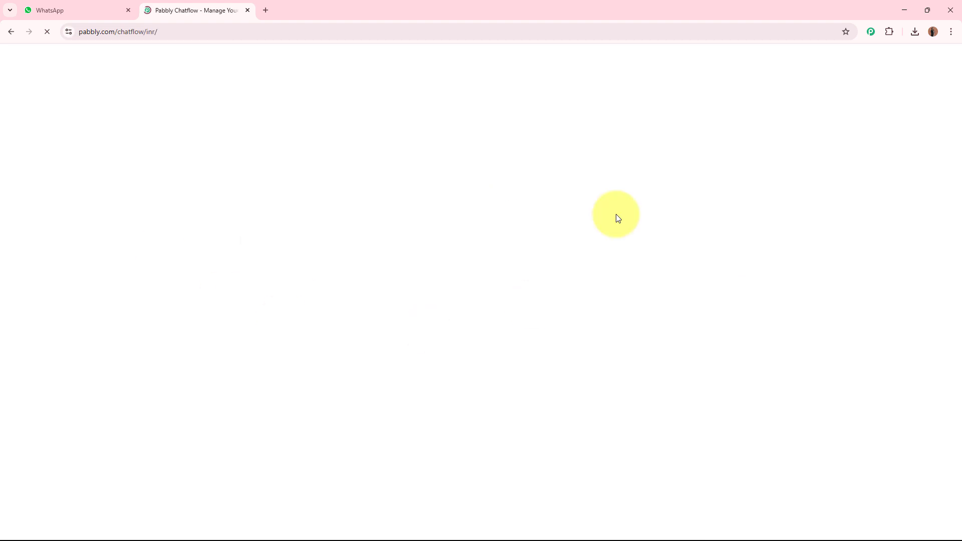
{"action": "left_click_drag", "start_coordinate": [188, 5], "coordinate": [70, 3]}
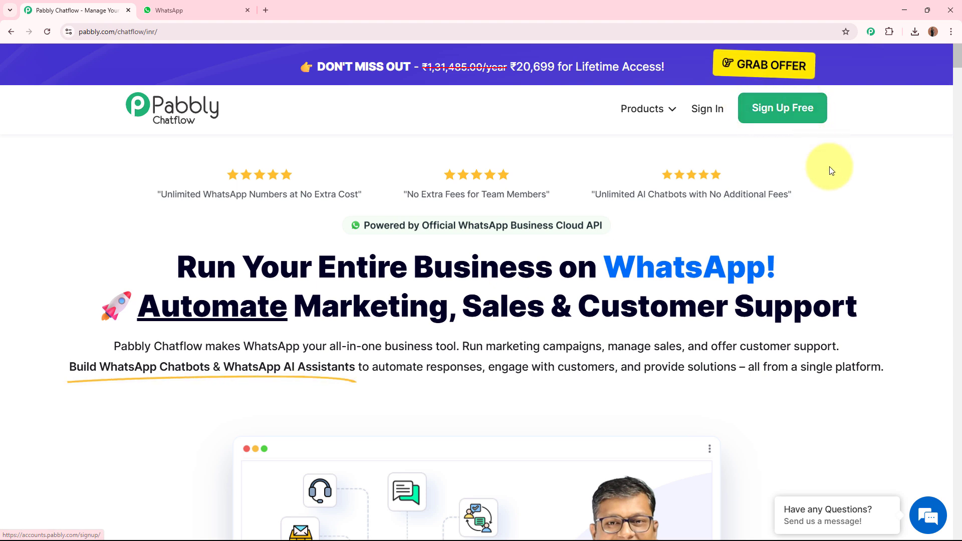
Sign in to Pabbly as an existing user and access Pabbly Chatflow from the list of apps.
{"action": "left_click", "coordinate": [707, 109]}
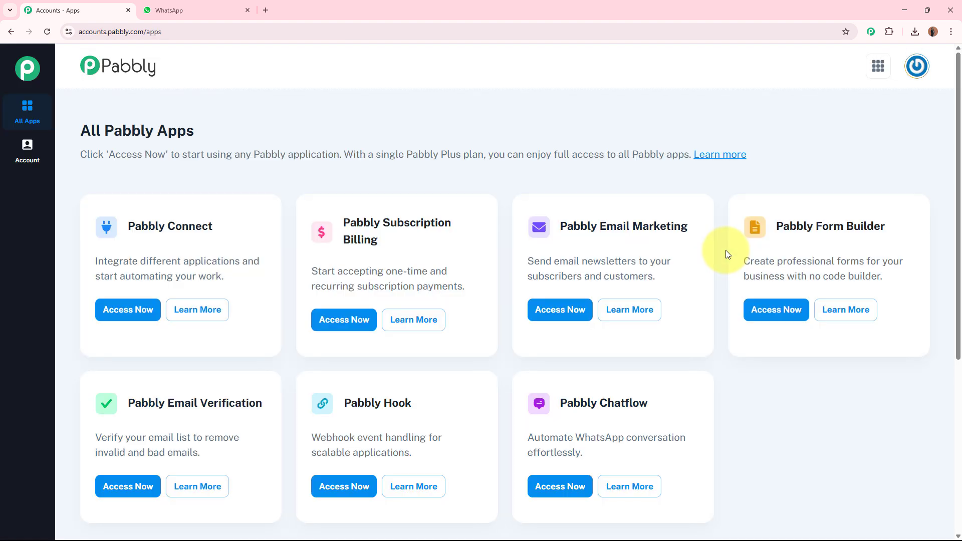
{"action": "left_click_drag", "start_coordinate": [80, 130], "coordinate": [322, 134]}
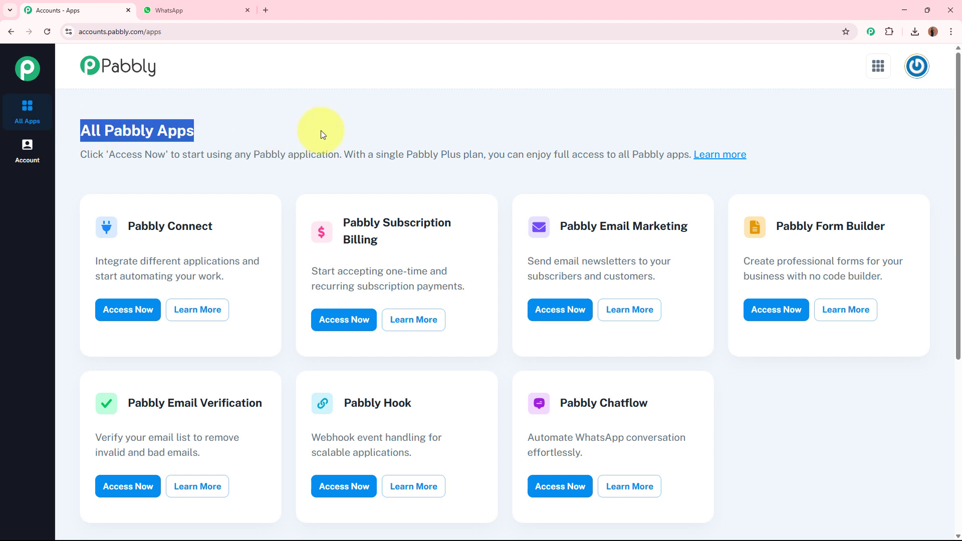
{"action": "left_click", "coordinate": [506, 130]}
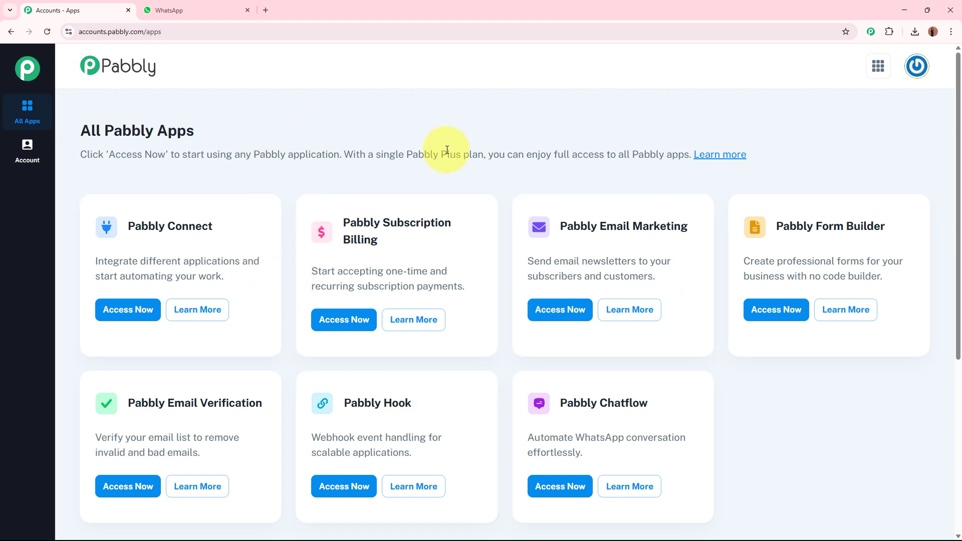
{"action": "left_click_drag", "start_coordinate": [544, 401], "coordinate": [673, 410]}
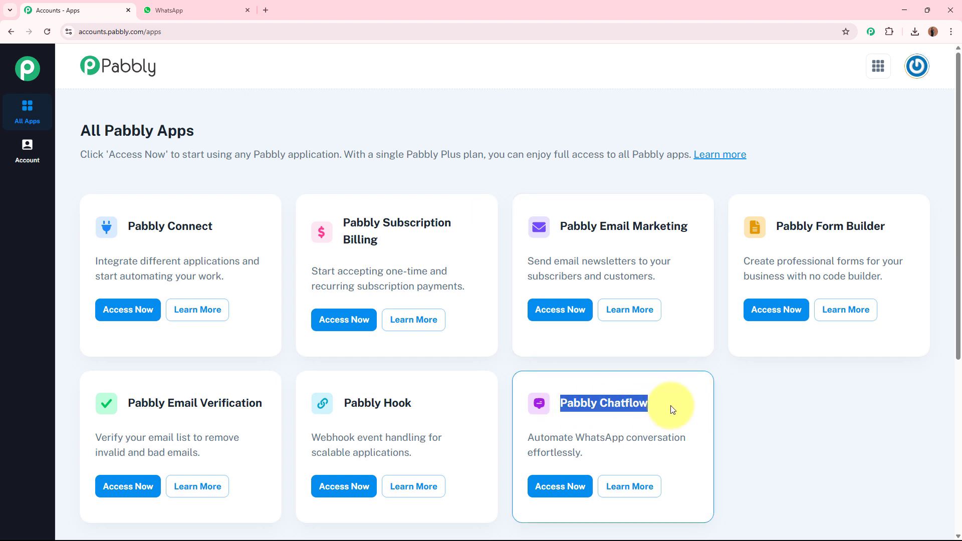
{"action": "left_click", "coordinate": [763, 405]}
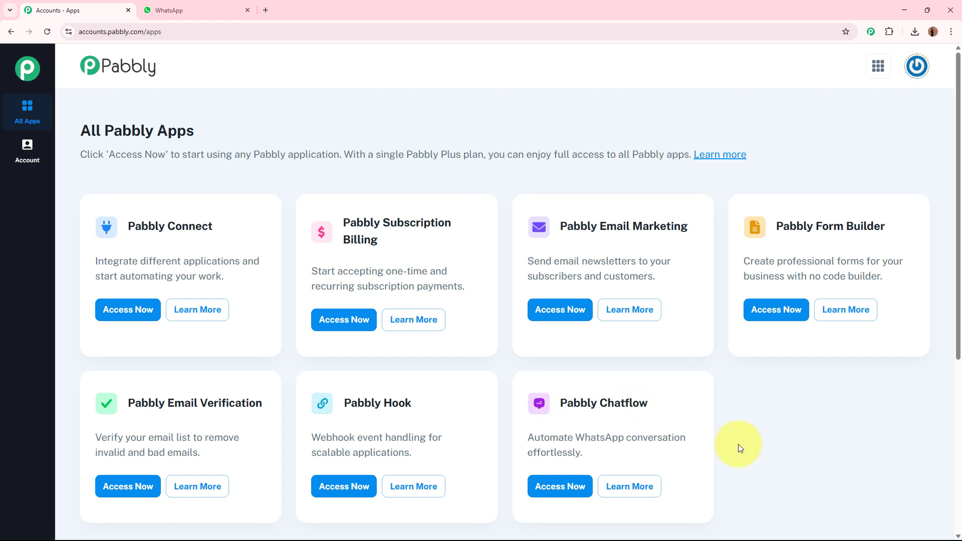
{"action": "left_click", "coordinate": [551, 485]}
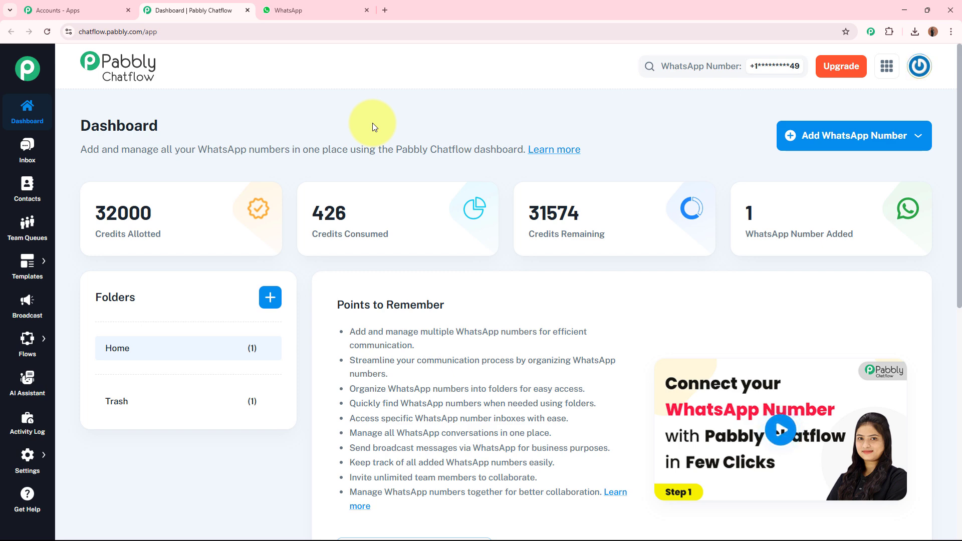
Examine the available methods for adding a WhatsApp number and the dashboard's navigation sections.
{"action": "left_click", "coordinate": [852, 138]}
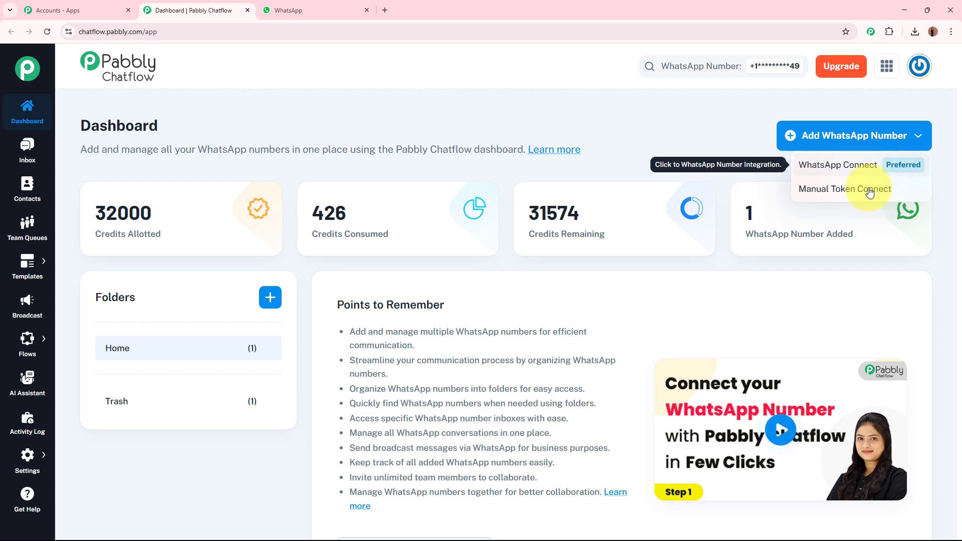
{"action": "left_click", "coordinate": [705, 136]}
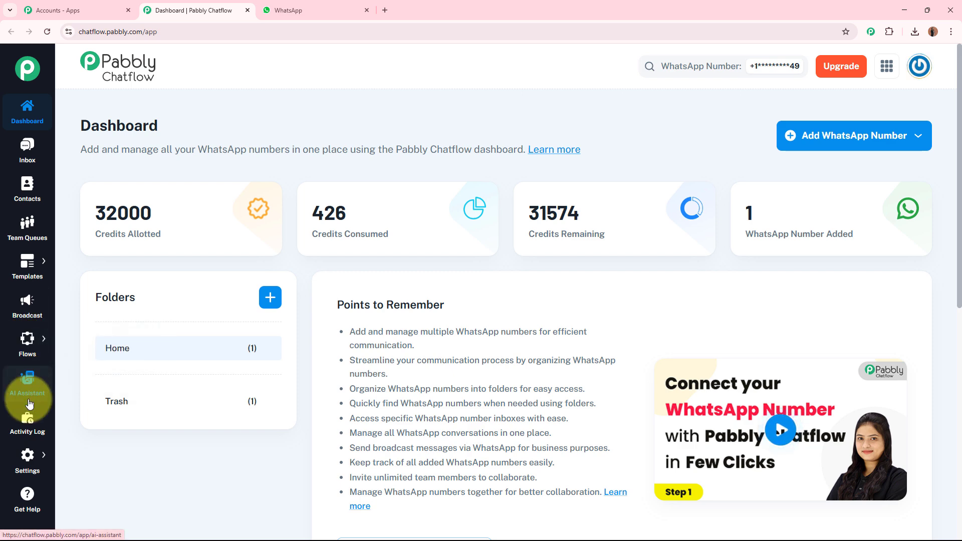
{"action": "mouse_move", "coordinate": [28, 456]}
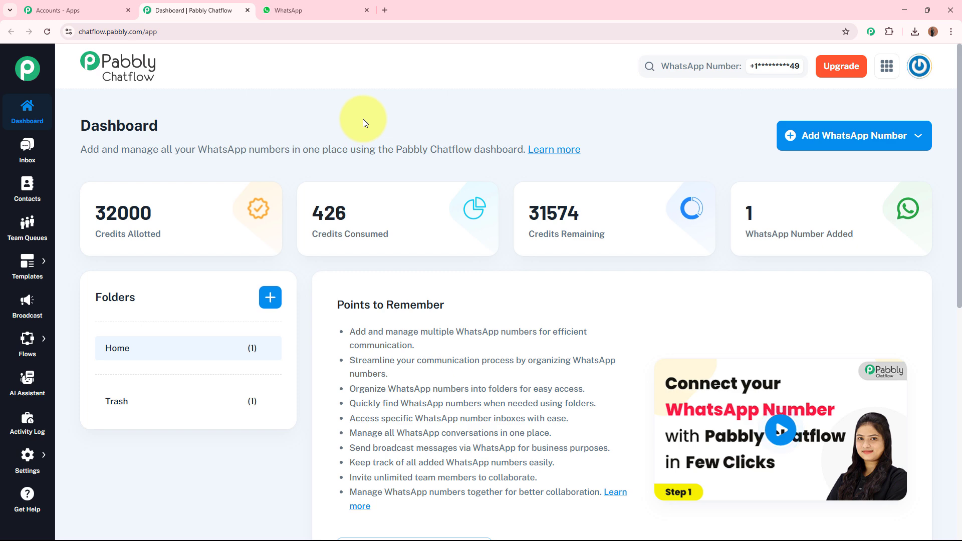
Go to the Flow Builder and add a new flow.
{"action": "mouse_move", "coordinate": [26, 337]}
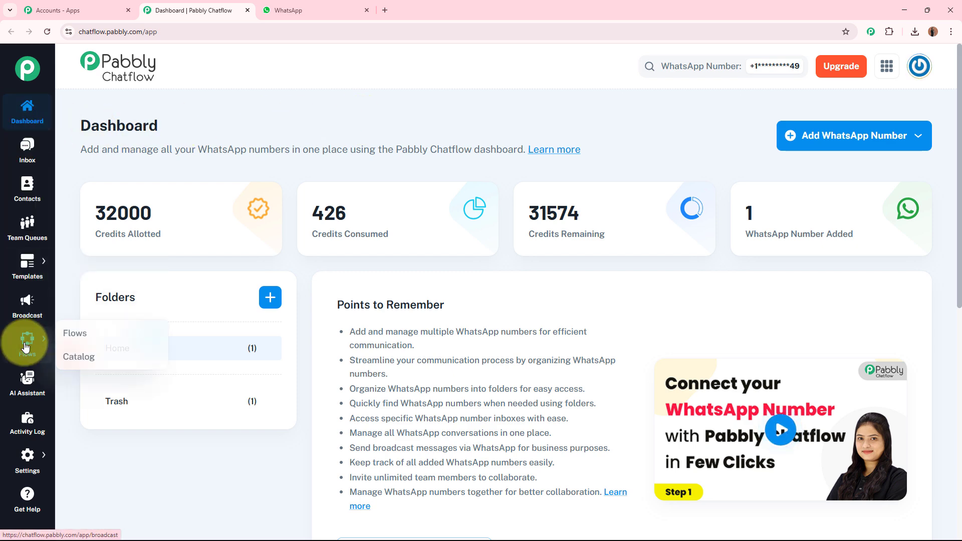
{"action": "left_click", "coordinate": [81, 339]}
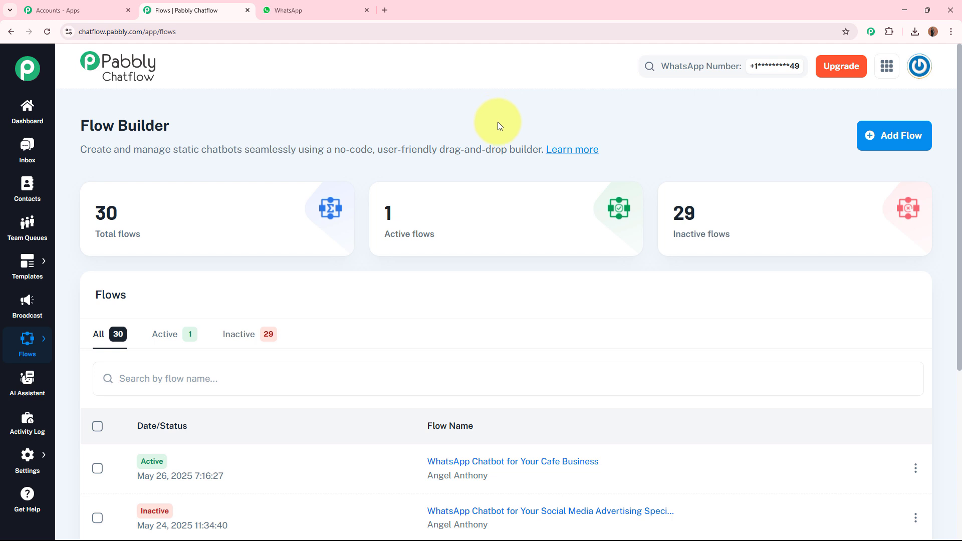
{"action": "left_click", "coordinate": [910, 142]}
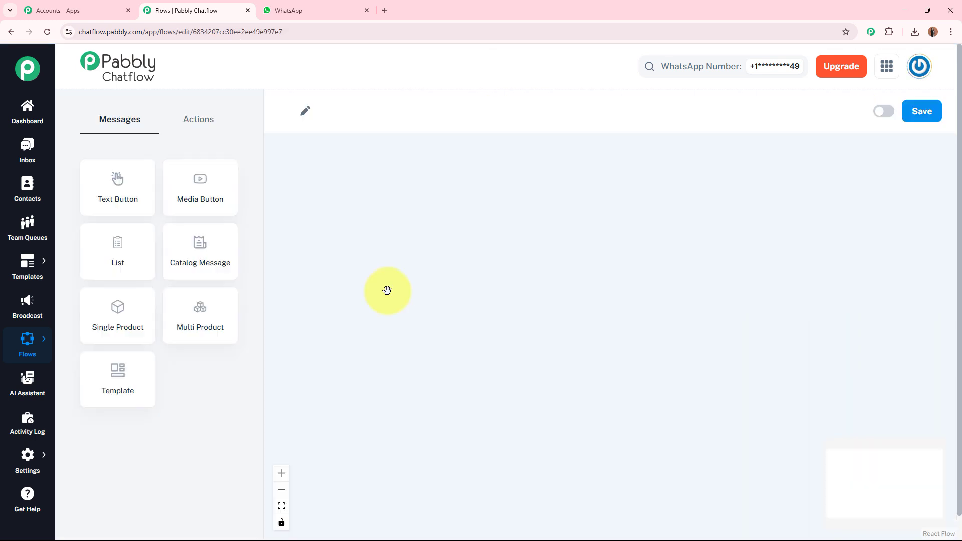
Rename the new flow as "WhatsApp Chatbot for Your Cafe Business".
{"action": "left_click", "coordinate": [349, 108]}
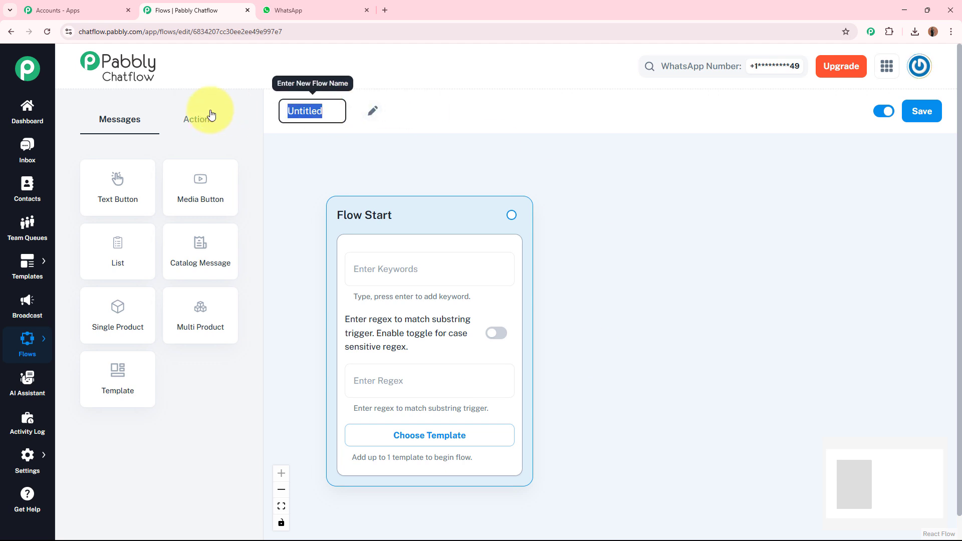
{"action": "key", "text": "BackSpace"}
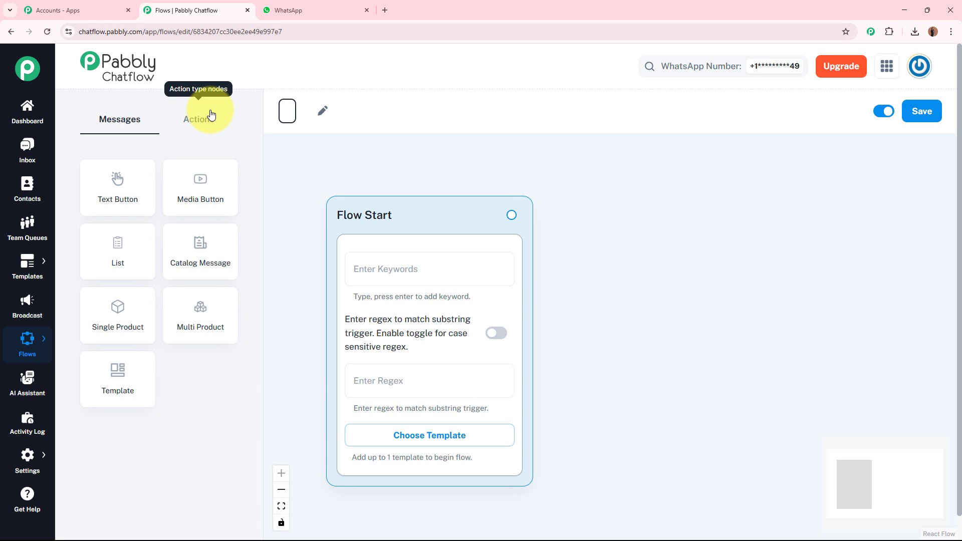
{"action": "type", "text": "WhatsApp Chatbot for Your Cafe Business"}
{"action": "left_click", "coordinate": [473, 150]}
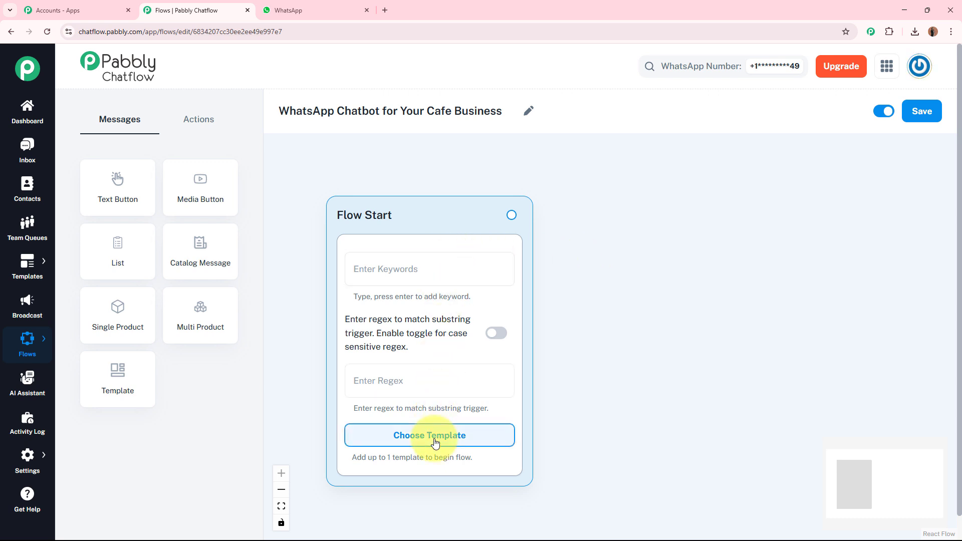
Examine the Flow Start node's keyword field and the list of approved templates, leaving both unset.
{"action": "left_click", "coordinate": [432, 271]}
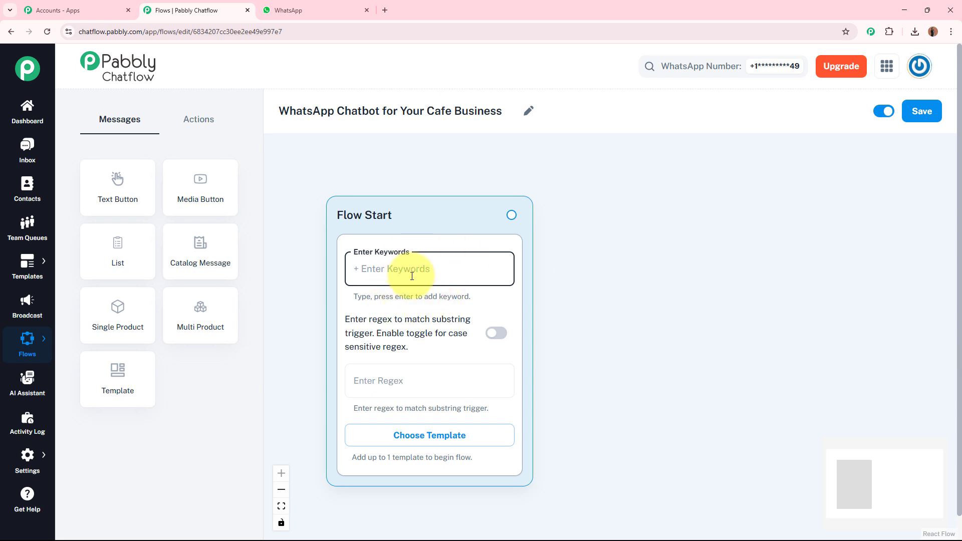
{"action": "left_click", "coordinate": [453, 440]}
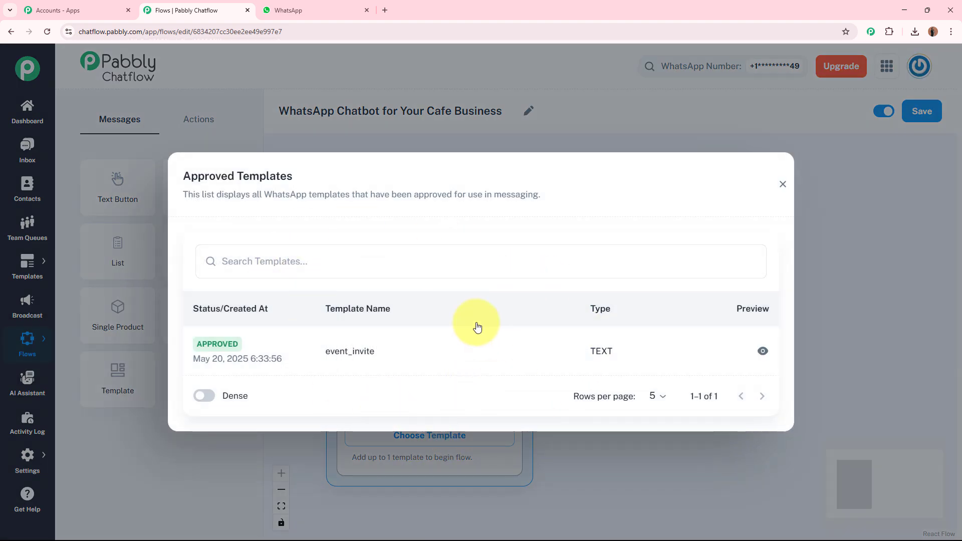
{"action": "left_click", "coordinate": [782, 185]}
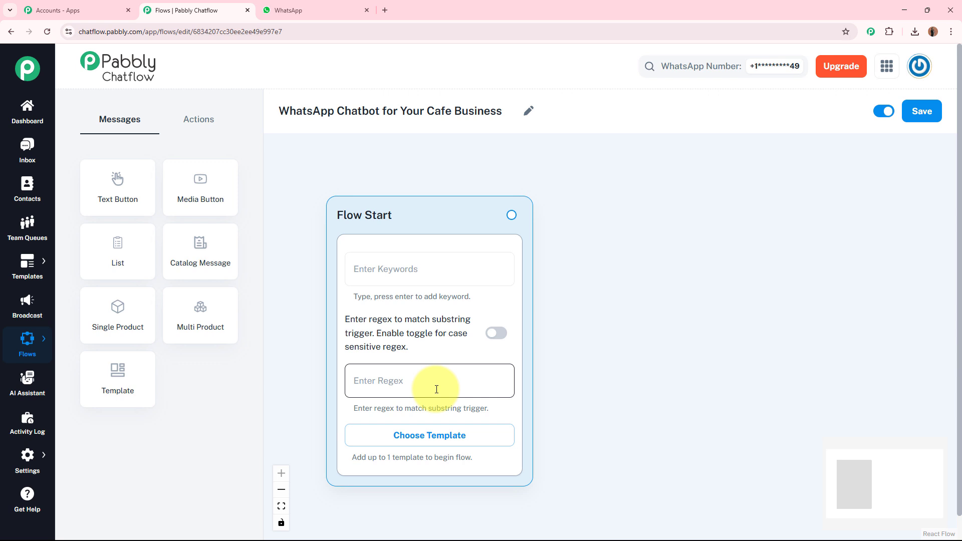
Set the Flow Start node's regex trigger to [\s\S]+.
{"action": "left_click", "coordinate": [406, 378]}
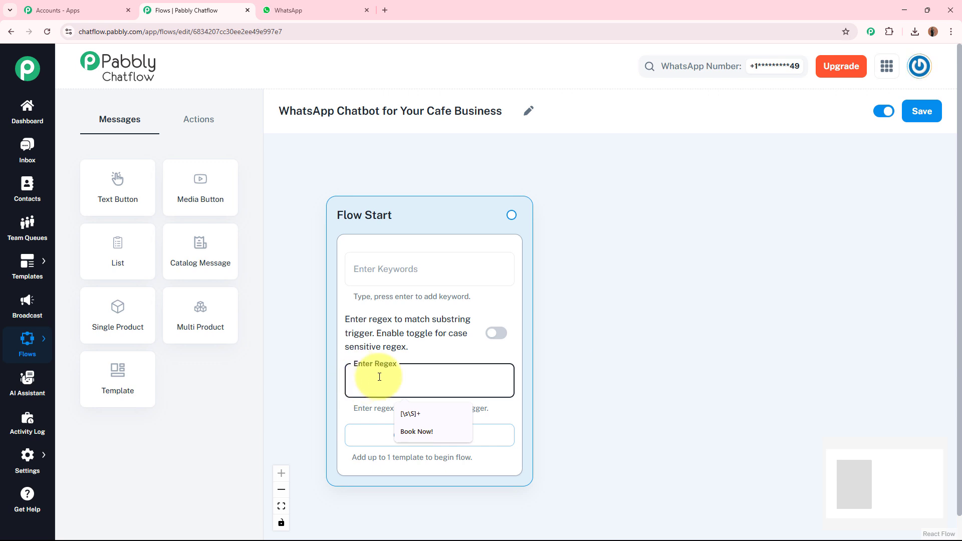
{"action": "left_click", "coordinate": [410, 414]}
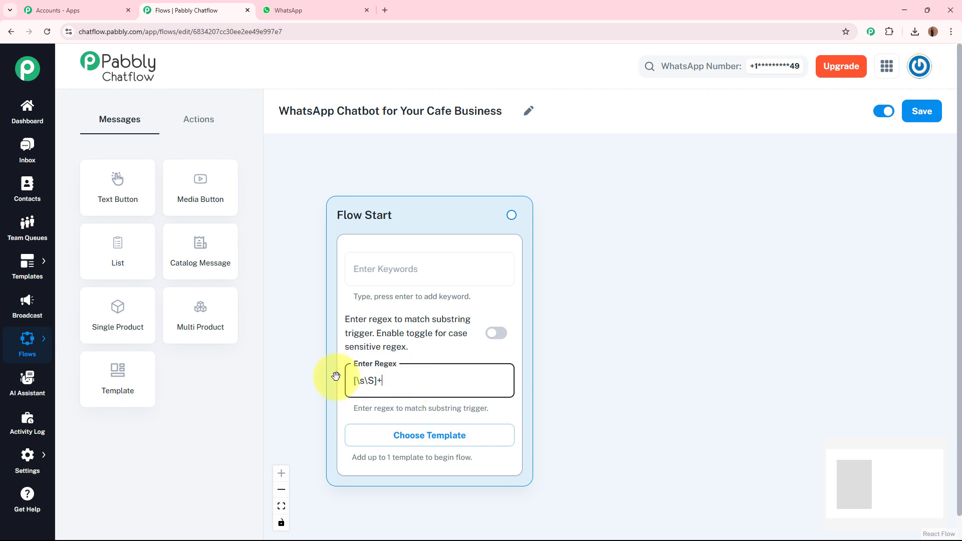
{"action": "left_click", "coordinate": [581, 373]}
{"action": "left_click", "coordinate": [383, 381]}
{"action": "left_click", "coordinate": [621, 382]}
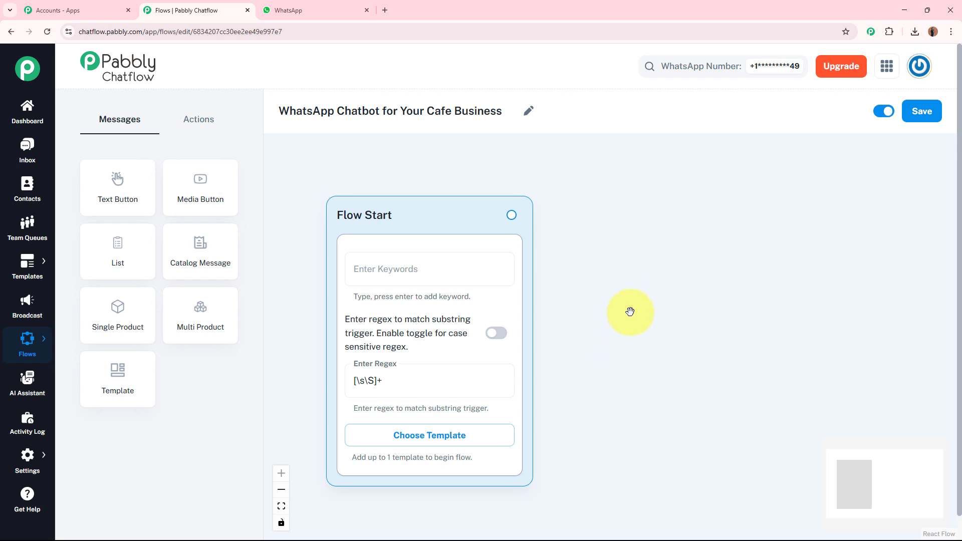
Connect the Flow Start node to a new Media message and set its media type to Image.
{"action": "left_click_drag", "start_coordinate": [512, 215], "coordinate": [664, 211]}
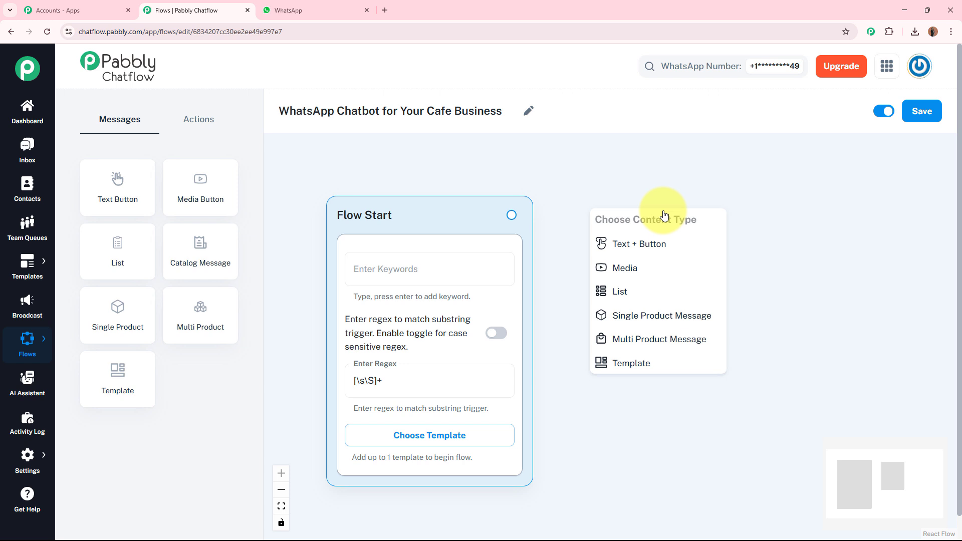
{"action": "left_click", "coordinate": [661, 270]}
{"action": "left_click", "coordinate": [658, 289]}
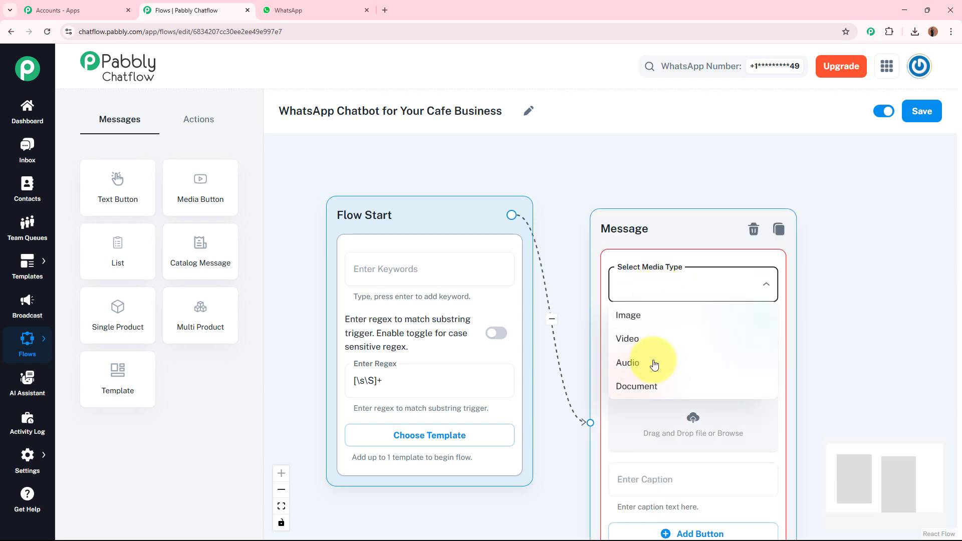
{"action": "left_click", "coordinate": [664, 320]}
Upload the Cafe Image file from Downloads to the image message connected to Flow Start.
{"action": "left_click_drag", "start_coordinate": [813, 313], "coordinate": [797, 182]}
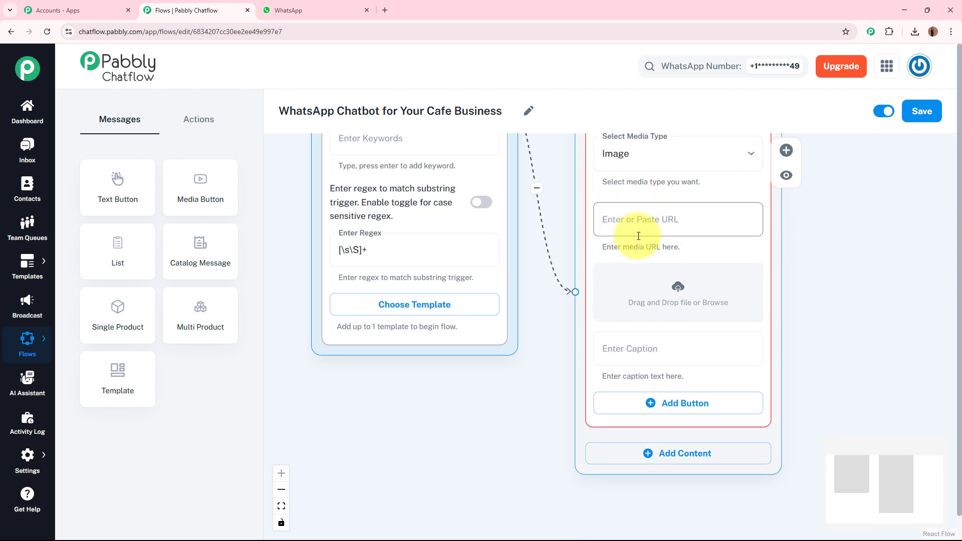
{"action": "left_click", "coordinate": [674, 275]}
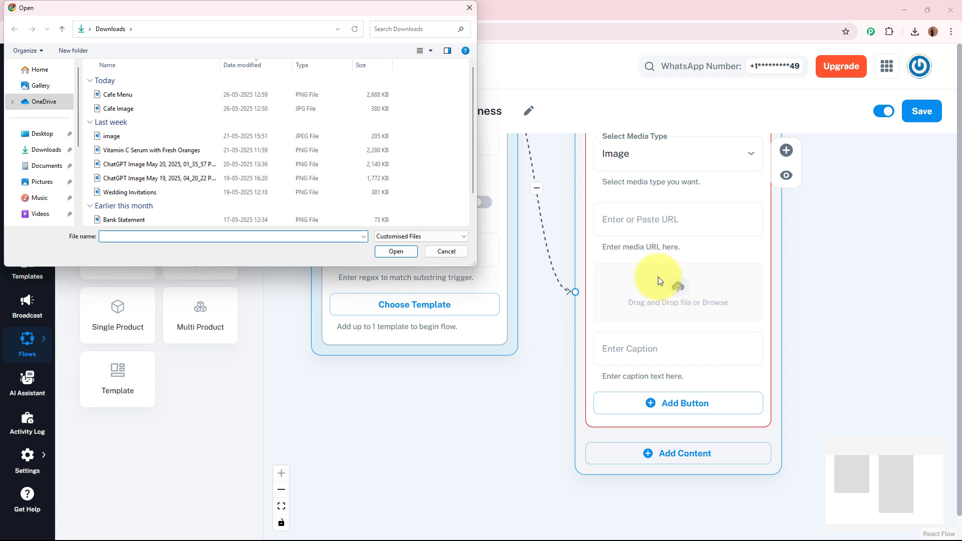
{"action": "left_click", "coordinate": [175, 108]}
{"action": "left_click", "coordinate": [395, 252]}
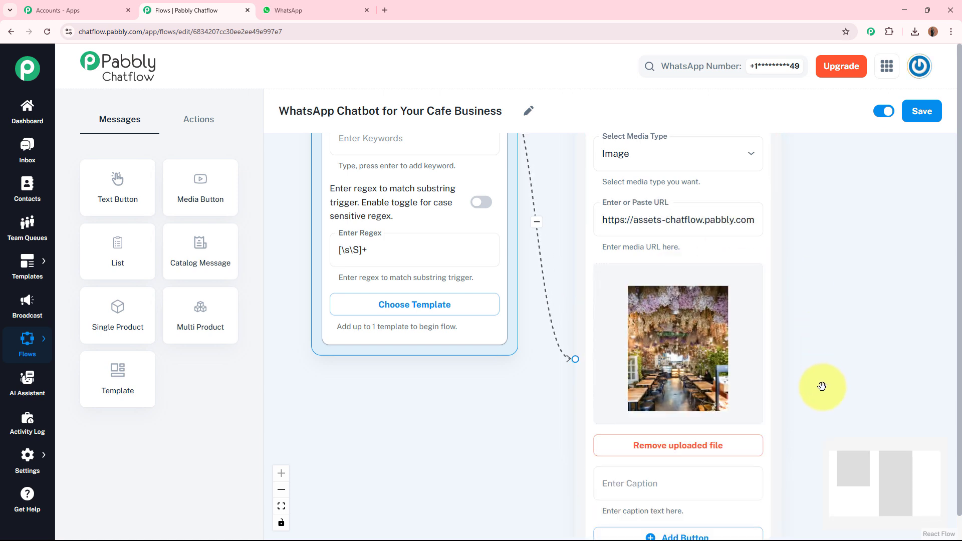
Add a Text + Button block below the cafe image in the same message node, leaving the image caption empty.
{"action": "scroll", "coordinate": [821, 383], "scroll_direction": "down", "scroll_amount": 3}
{"action": "left_click_drag", "start_coordinate": [844, 379], "coordinate": [819, 251]}
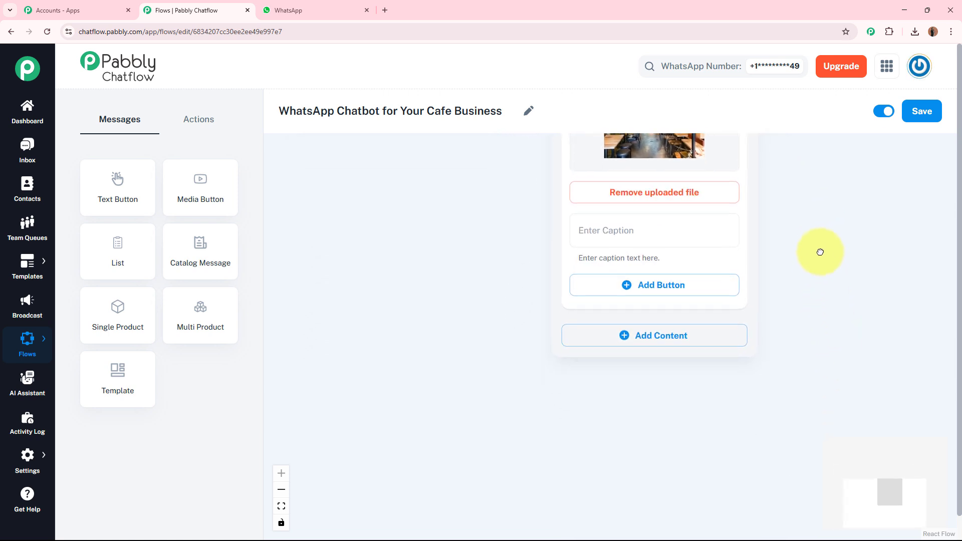
{"action": "left_click", "coordinate": [642, 220]}
{"action": "left_click", "coordinate": [821, 266]}
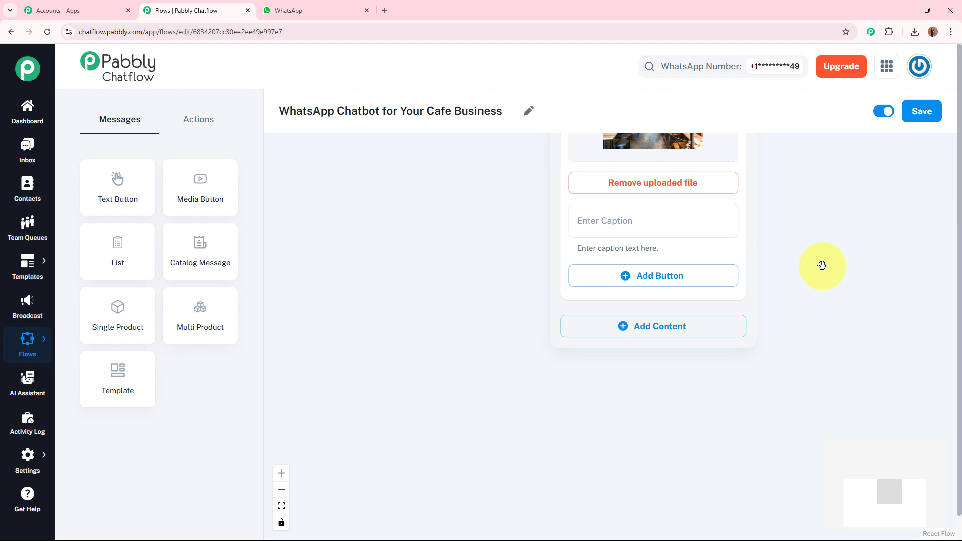
{"action": "left_click", "coordinate": [665, 332]}
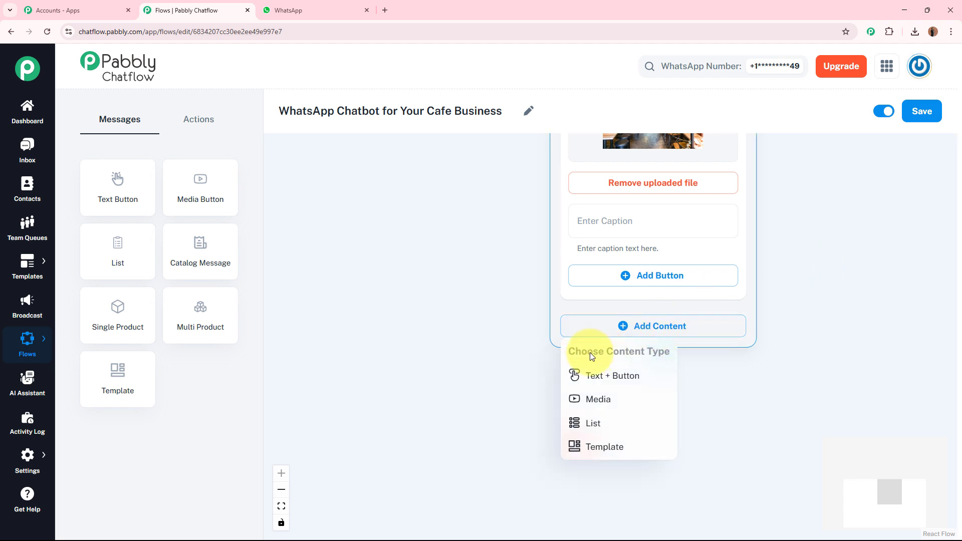
{"action": "left_click", "coordinate": [621, 375]}
{"action": "scroll", "coordinate": [756, 369], "scroll_direction": "down", "scroll_amount": 3}
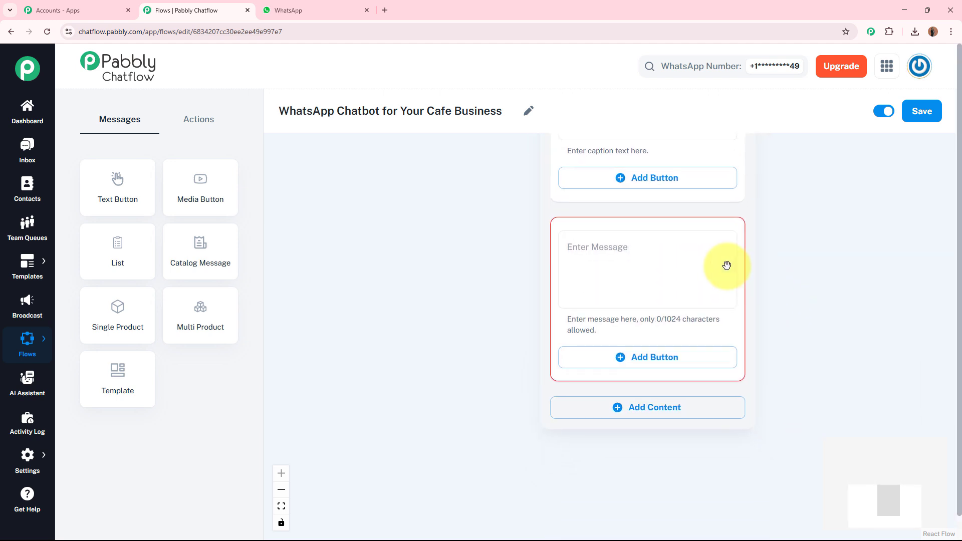
Enter the message "👋 Hey there! Welcome to *Brew Bliss Cafe* ☕ Home of handcrafted brews & cozy vibes! Please choose an option below:".
{"action": "left_click", "coordinate": [726, 266]}
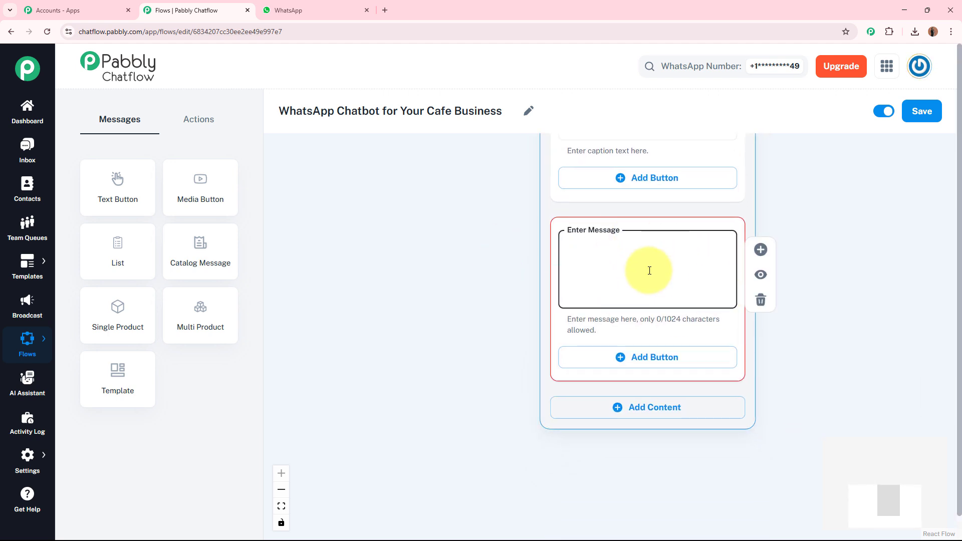
{"action": "type", "text": "👋 Hey there!  Welcome to *Brew Bliss Cafe* ☕ Home of handcrafted brews & cozy vibes!  Please choose an option below:"}
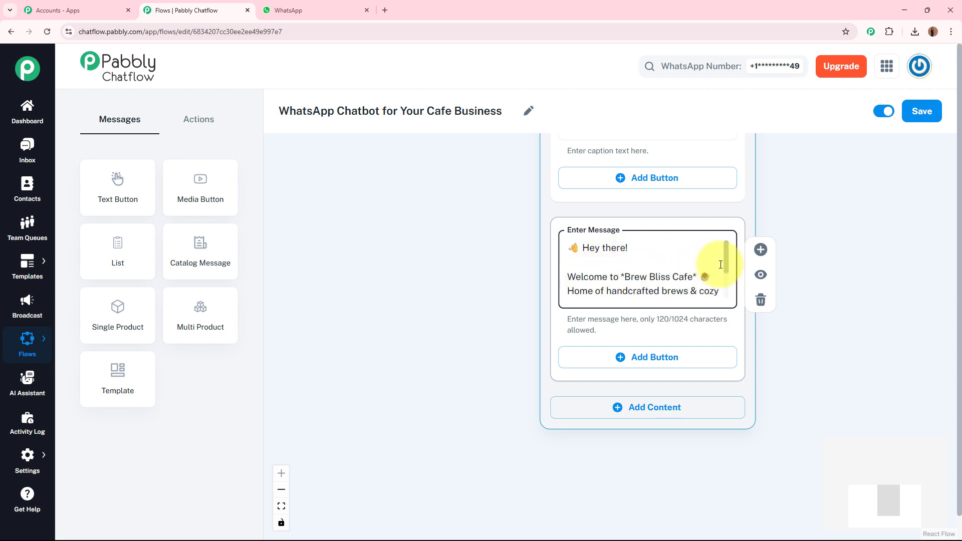
{"action": "left_click_drag", "start_coordinate": [726, 260], "coordinate": [725, 279]}
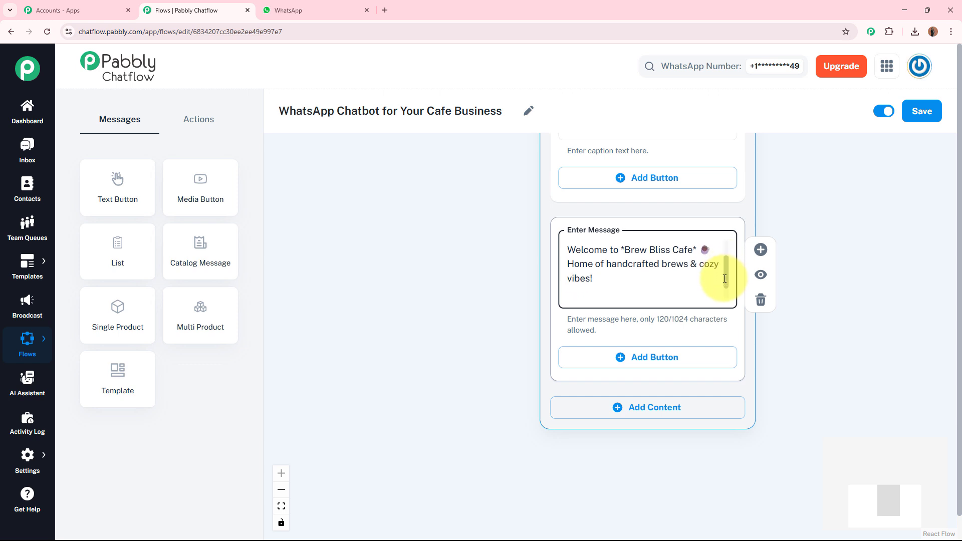
{"action": "scroll", "coordinate": [724, 279], "scroll_direction": "down", "scroll_amount": 3}
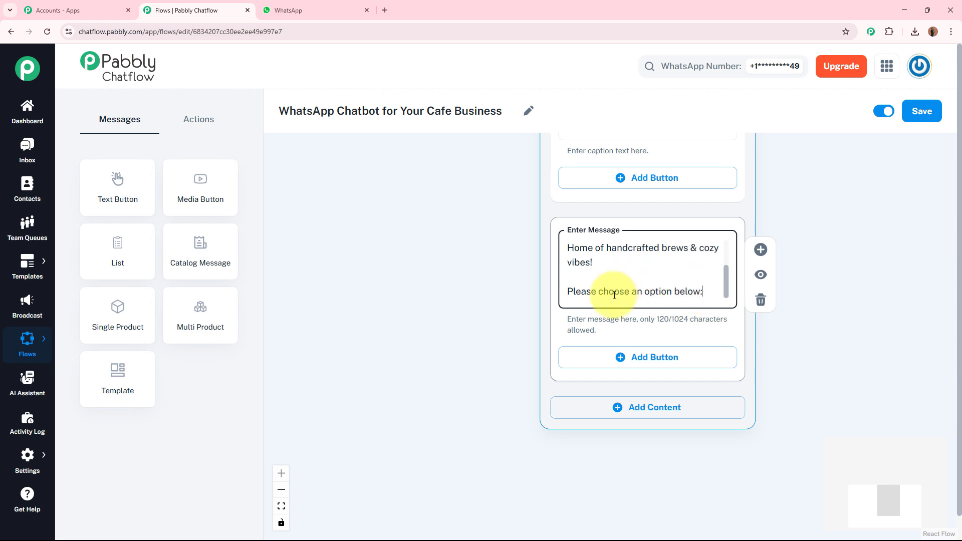
Add three buttons to the welcome text block.
{"action": "left_click", "coordinate": [642, 358]}
{"action": "scroll", "coordinate": [802, 296], "scroll_direction": "down", "scroll_amount": 2}
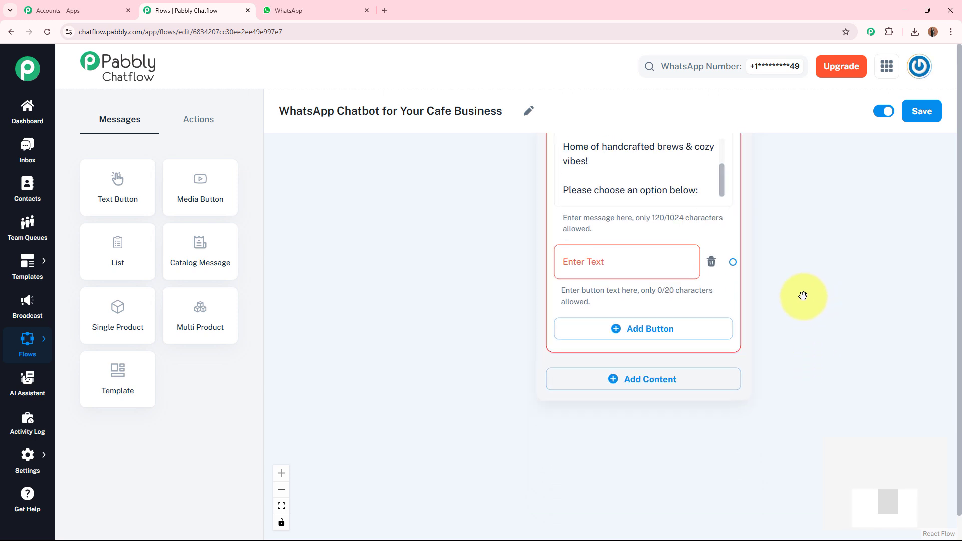
{"action": "left_click", "coordinate": [697, 332]}
{"action": "left_click", "coordinate": [670, 400]}
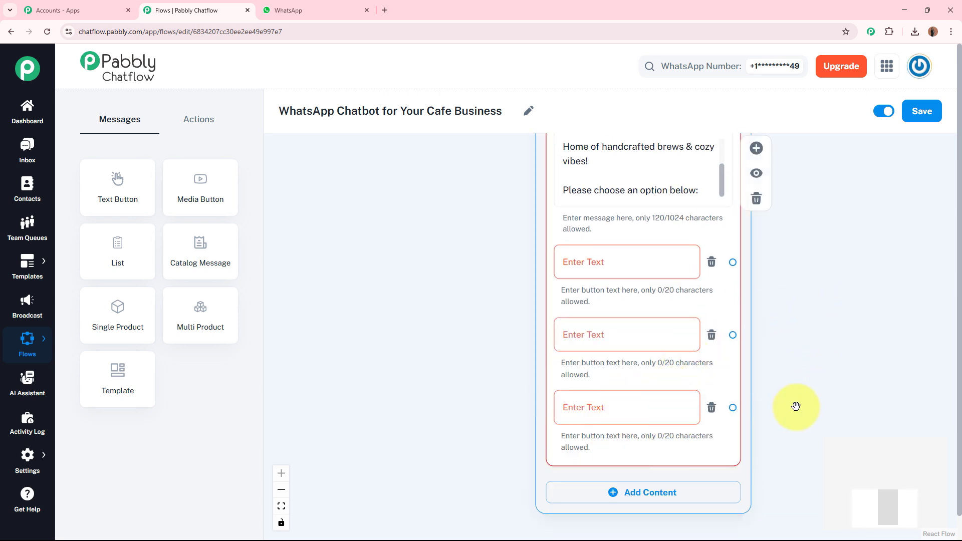
{"action": "left_click", "coordinate": [848, 401]}
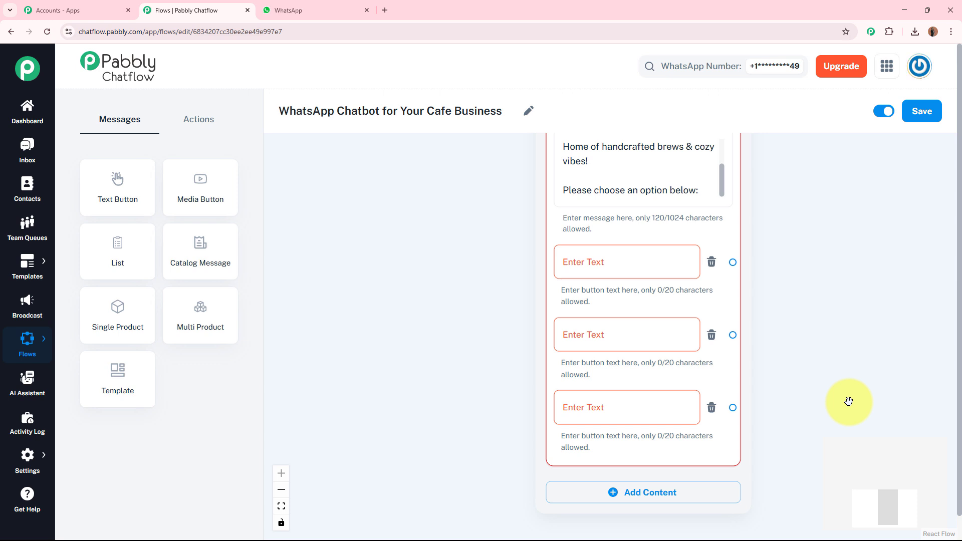
Label the three welcome message buttons "View Menu", "Book a Table" and "Give Feedback", in that order.
{"action": "left_click", "coordinate": [640, 262]}
{"action": "left_click", "coordinate": [584, 334]}
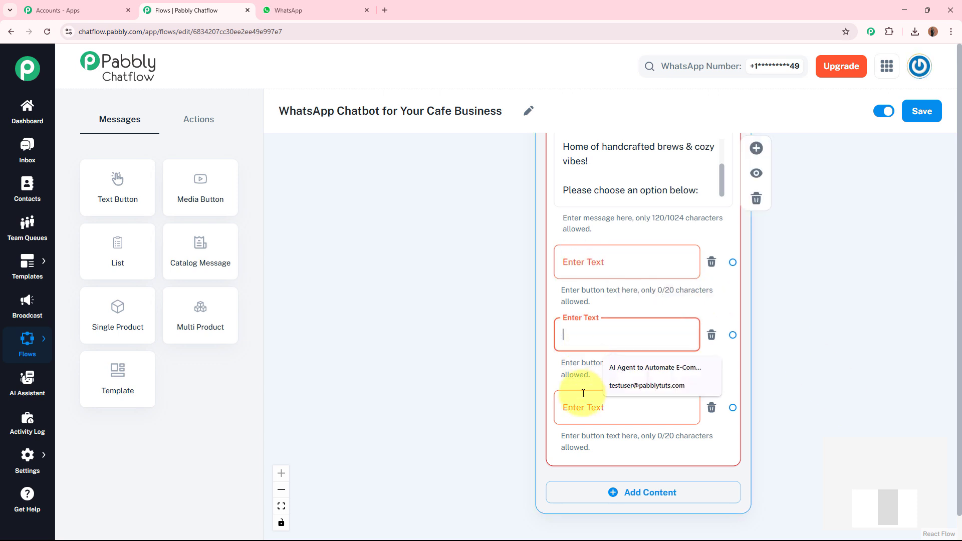
{"action": "left_click", "coordinate": [582, 406]}
{"action": "left_click", "coordinate": [438, 380]}
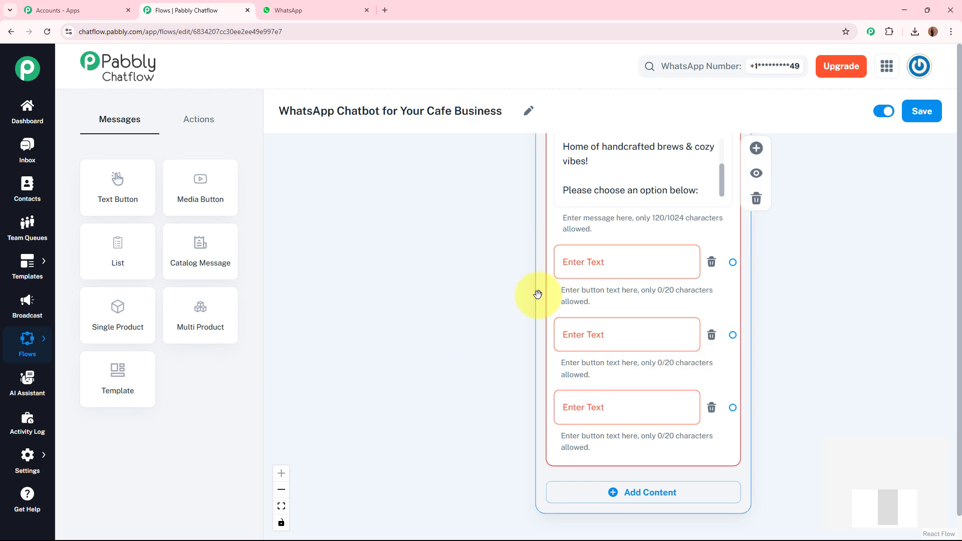
{"action": "left_click", "coordinate": [866, 318]}
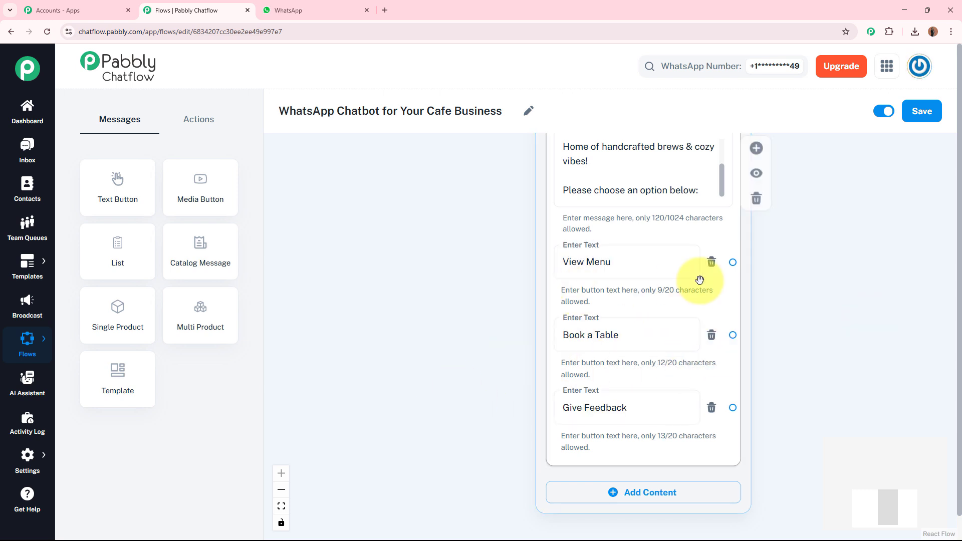
{"action": "left_click", "coordinate": [821, 337]}
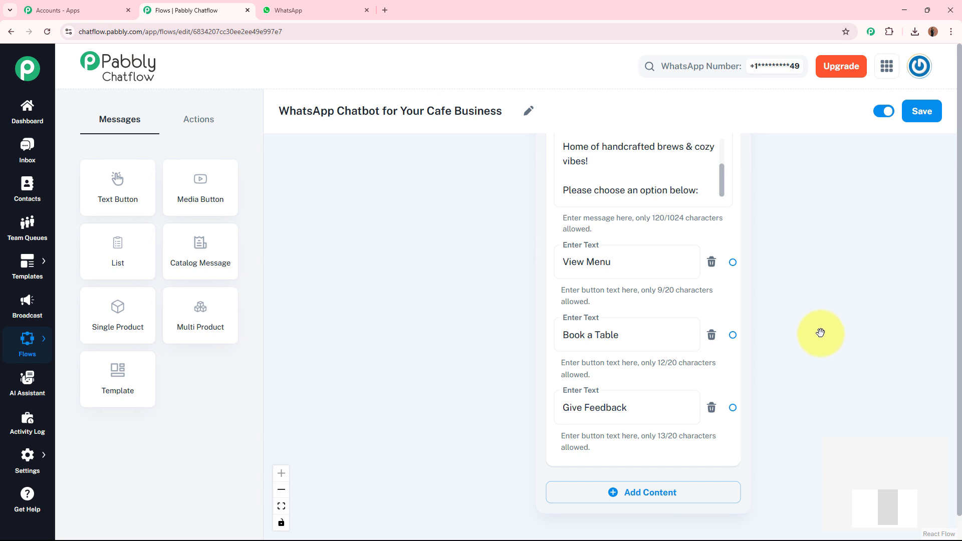
{"action": "left_click", "coordinate": [620, 273]}
{"action": "left_click", "coordinate": [634, 342]}
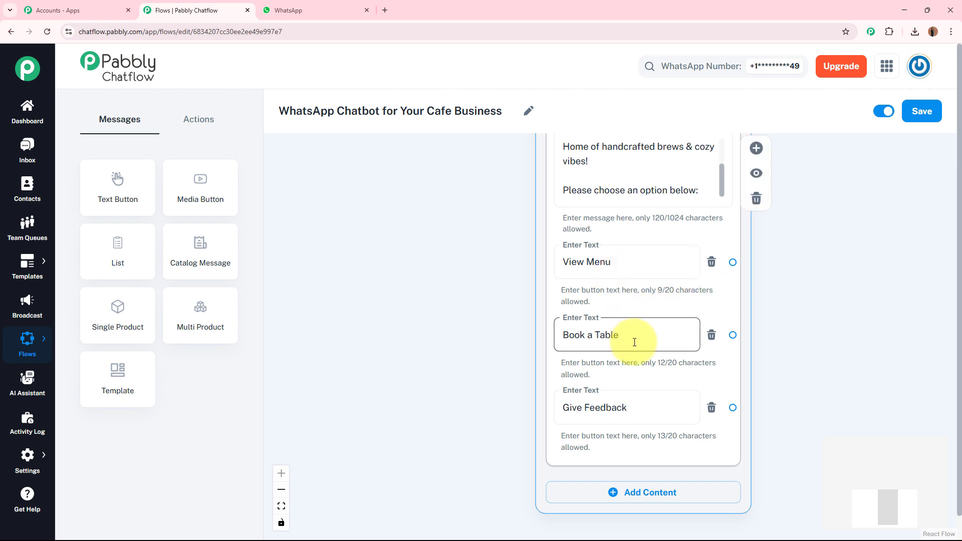
{"action": "left_click", "coordinate": [663, 410]}
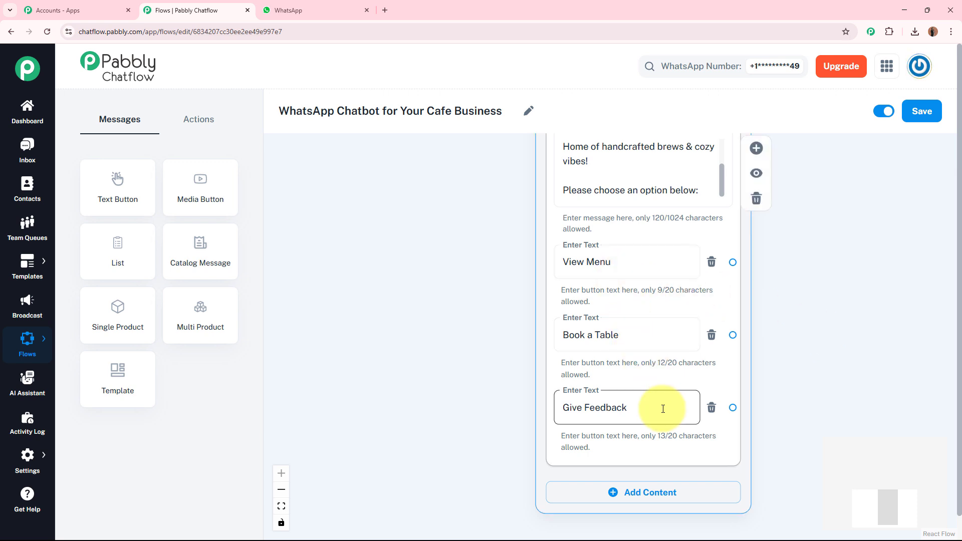
{"action": "left_click", "coordinate": [852, 315]}
Connect the View Menu button to a new Media message and set its media type to Image.
{"action": "left_click_drag", "start_coordinate": [852, 315], "coordinate": [643, 317]}
{"action": "left_click", "coordinate": [370, 279]}
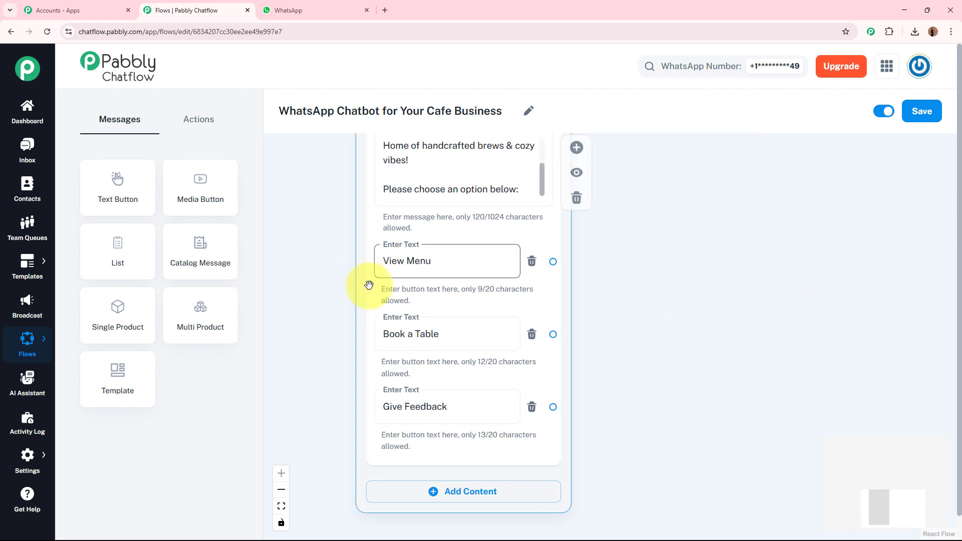
{"action": "left_click", "coordinate": [438, 262]}
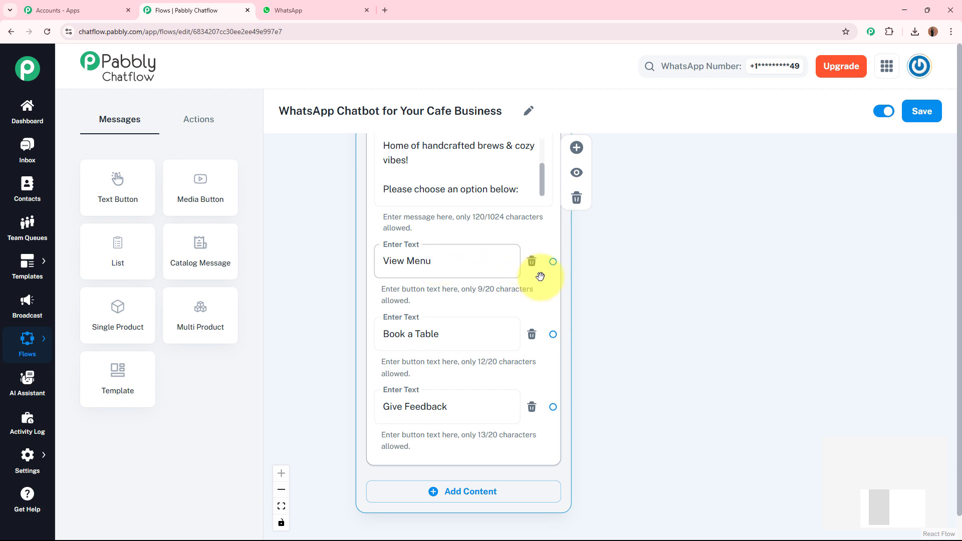
{"action": "left_click_drag", "start_coordinate": [552, 261], "coordinate": [727, 188]}
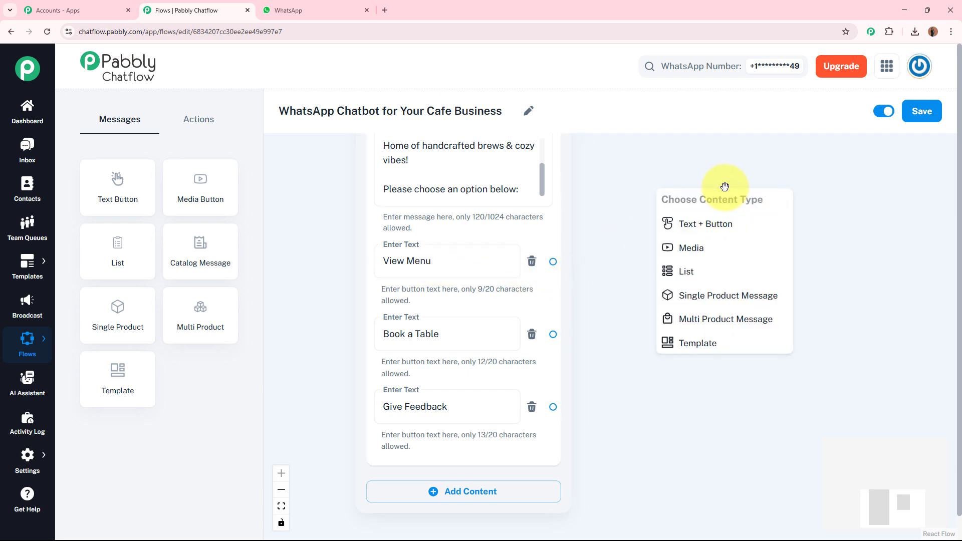
{"action": "left_click", "coordinate": [736, 248]}
{"action": "left_click", "coordinate": [736, 273]}
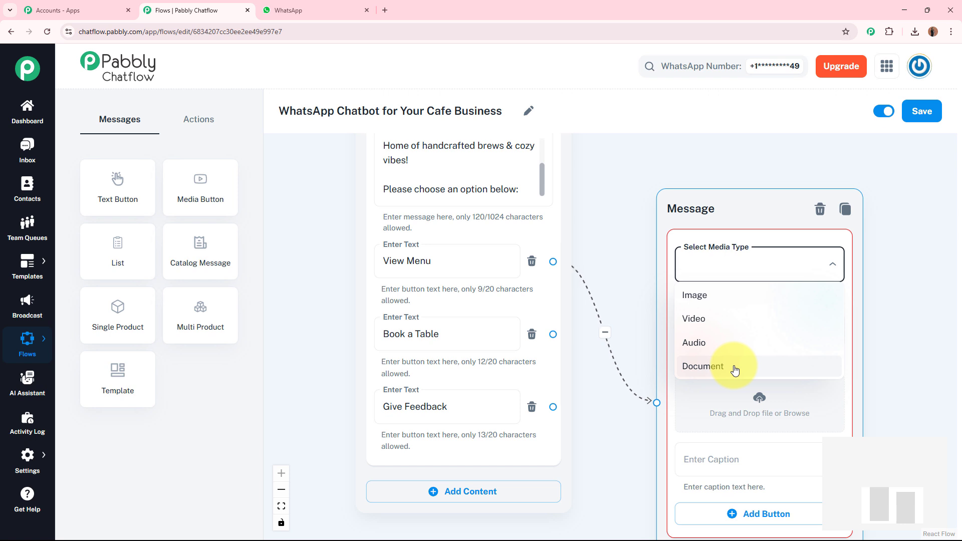
{"action": "left_click", "coordinate": [740, 301]}
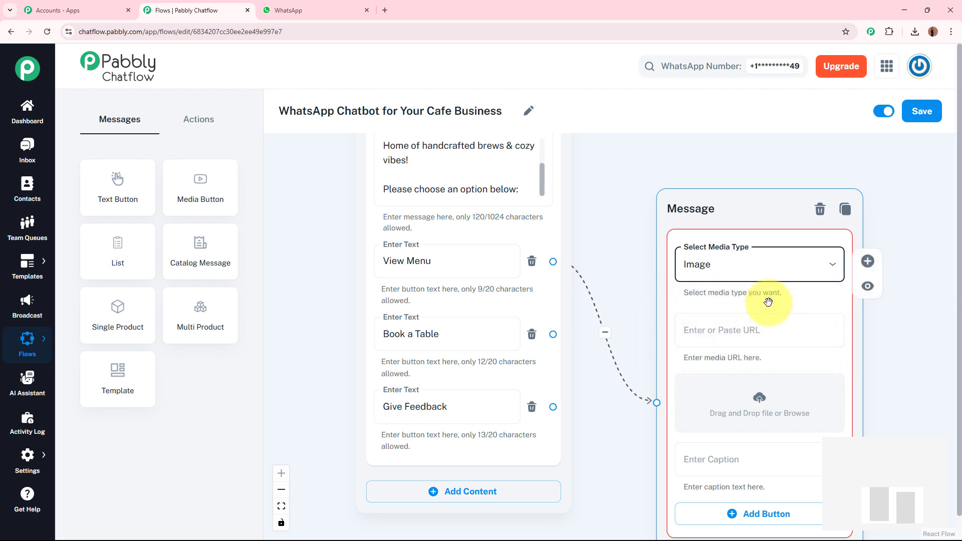
Upload the Cafe Menu file from Downloads to the image message connected to View Menu.
{"action": "left_click_drag", "start_coordinate": [880, 373], "coordinate": [859, 299]}
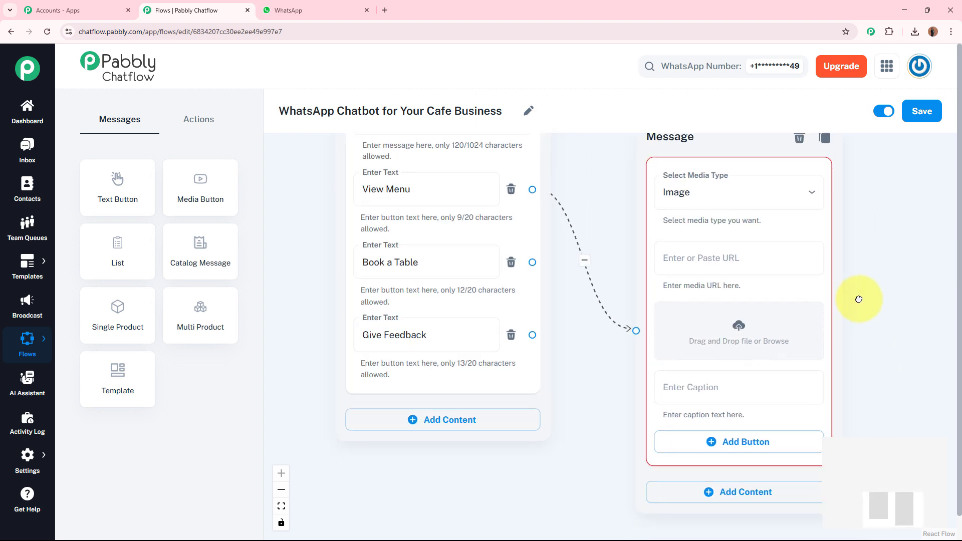
{"action": "left_click", "coordinate": [738, 326]}
{"action": "left_click", "coordinate": [152, 95]}
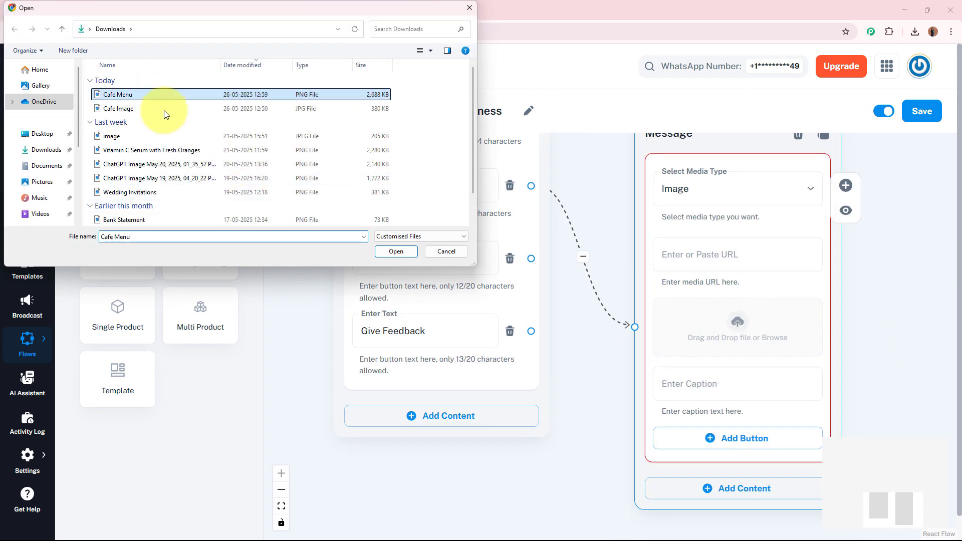
{"action": "left_click", "coordinate": [397, 255]}
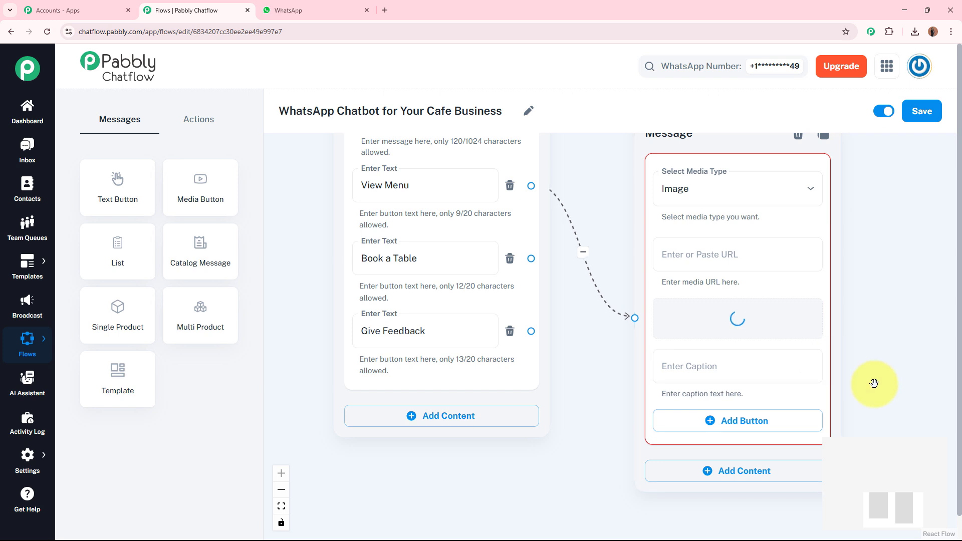
Add a Text + Button block below the menu image and paste the "Here's our delicious menu:" text listing Breakfast Combos and Coffee & Beverages.
{"action": "left_click_drag", "start_coordinate": [870, 389], "coordinate": [864, 241]}
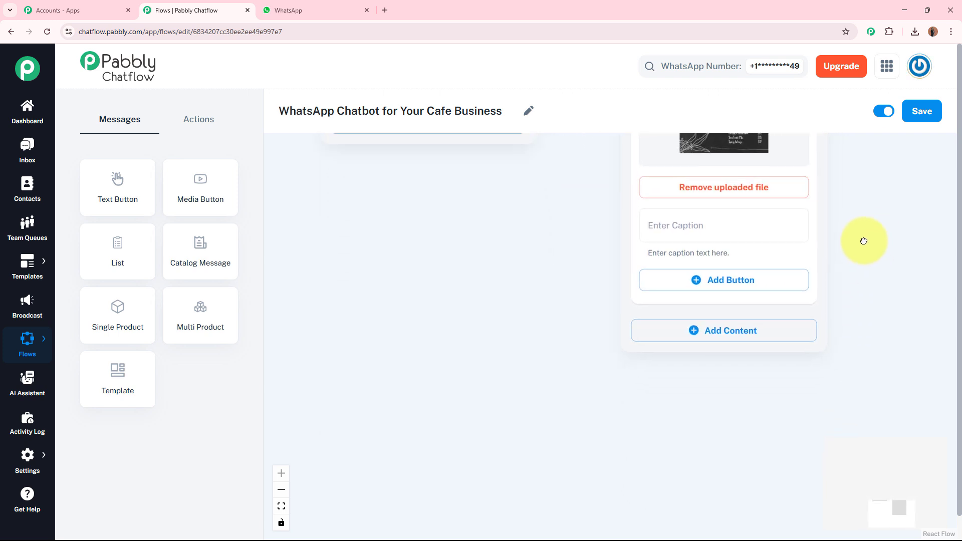
{"action": "left_click", "coordinate": [764, 341]}
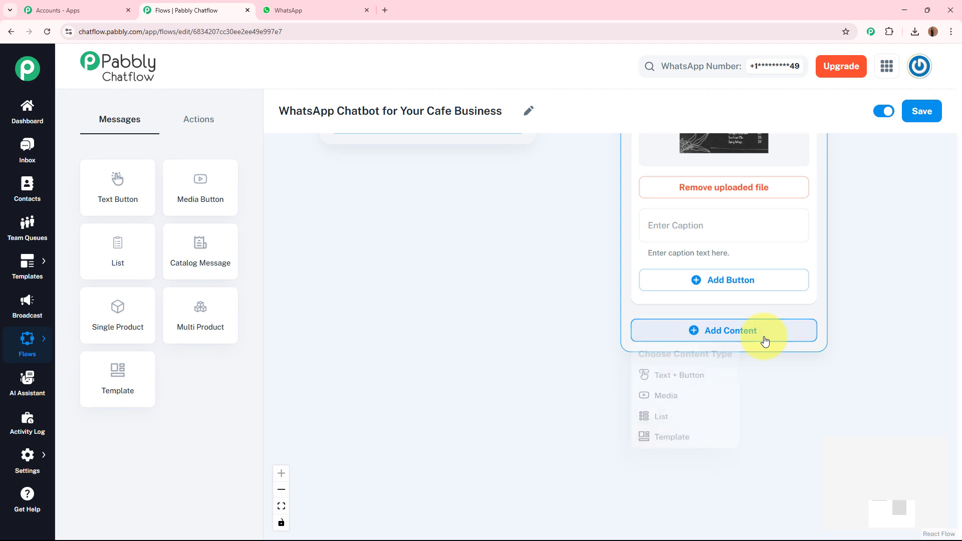
{"action": "left_click", "coordinate": [730, 379]}
{"action": "scroll", "coordinate": [874, 351], "scroll_direction": "down", "scroll_amount": 3}
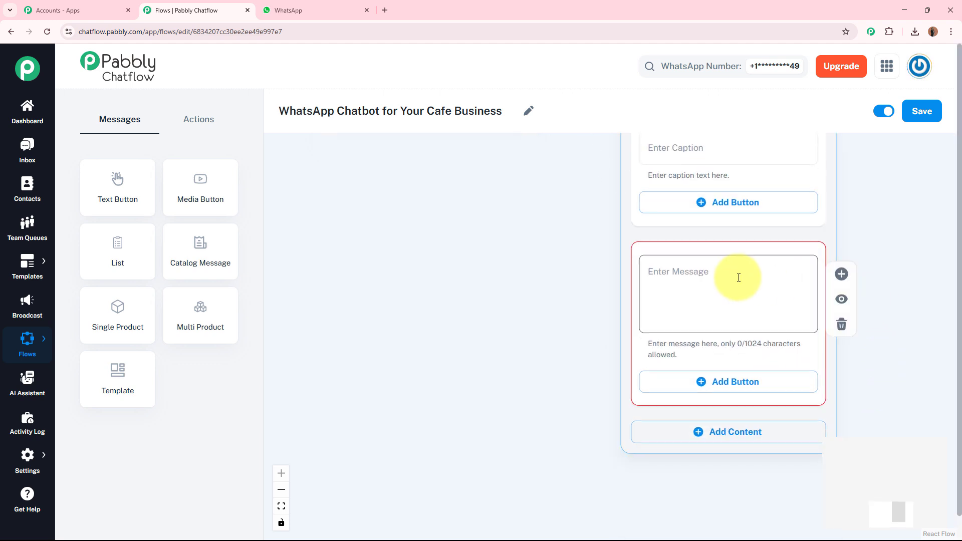
{"action": "left_click", "coordinate": [733, 300]}
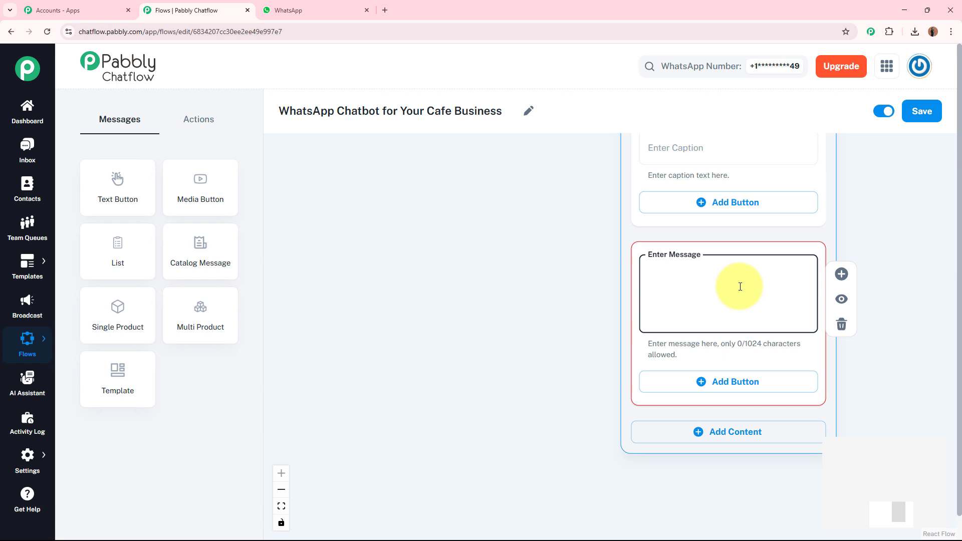
{"action": "key", "text": "ctrl+v"}
{"action": "scroll", "coordinate": [702, 283], "scroll_direction": "up", "scroll_amount": 3}
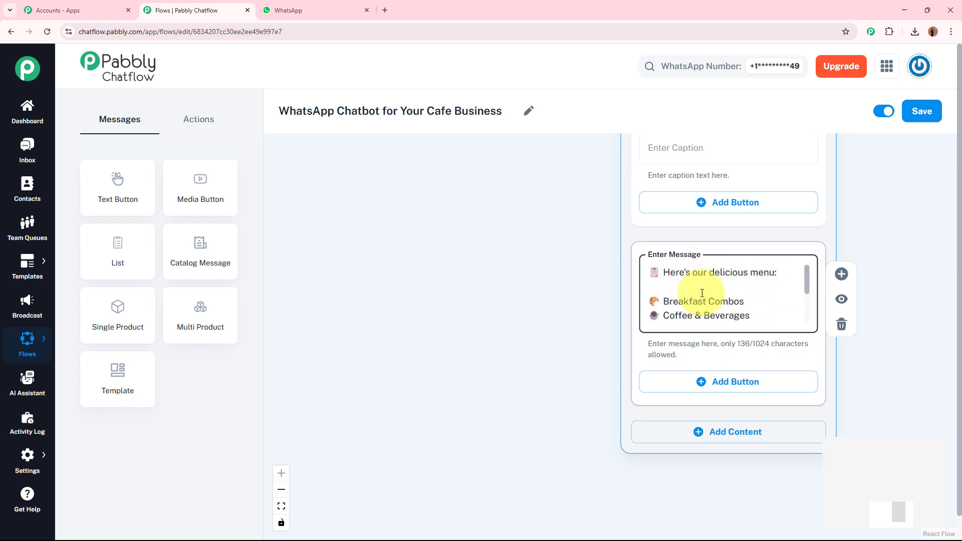
Add a button below the menu text block and label it "Book a Table", copying the text from the welcome message's button.
{"action": "left_click_drag", "start_coordinate": [805, 280], "coordinate": [810, 316]}
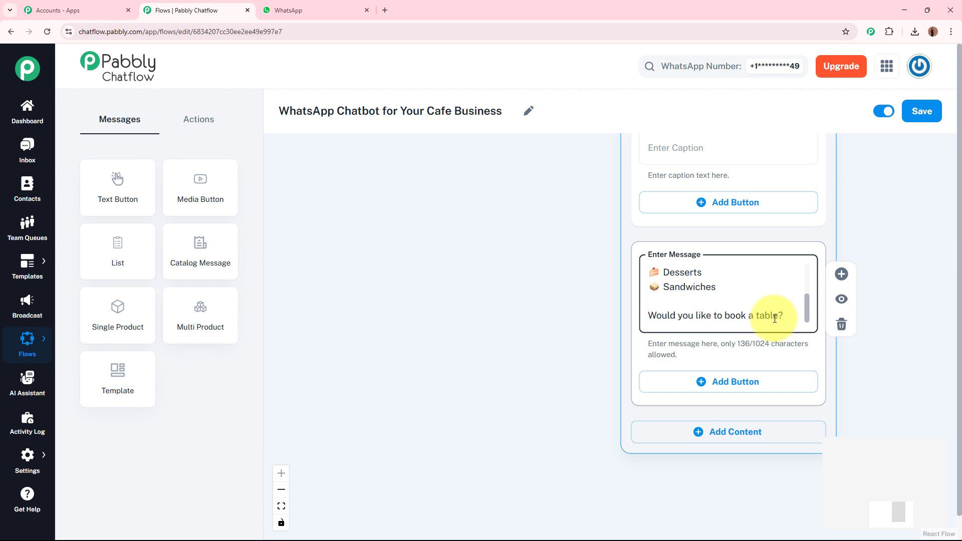
{"action": "left_click", "coordinate": [541, 312]}
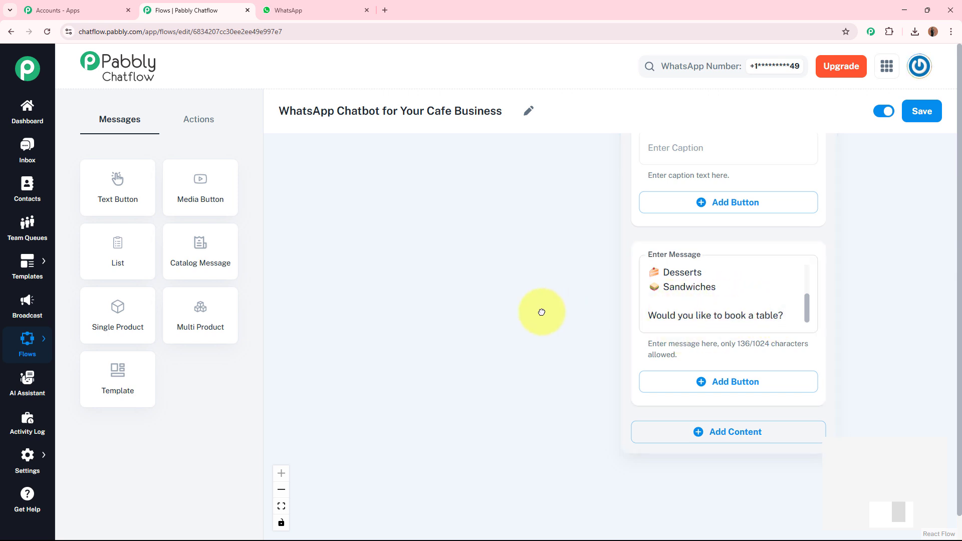
{"action": "left_click", "coordinate": [790, 382]}
{"action": "left_click", "coordinate": [722, 391]}
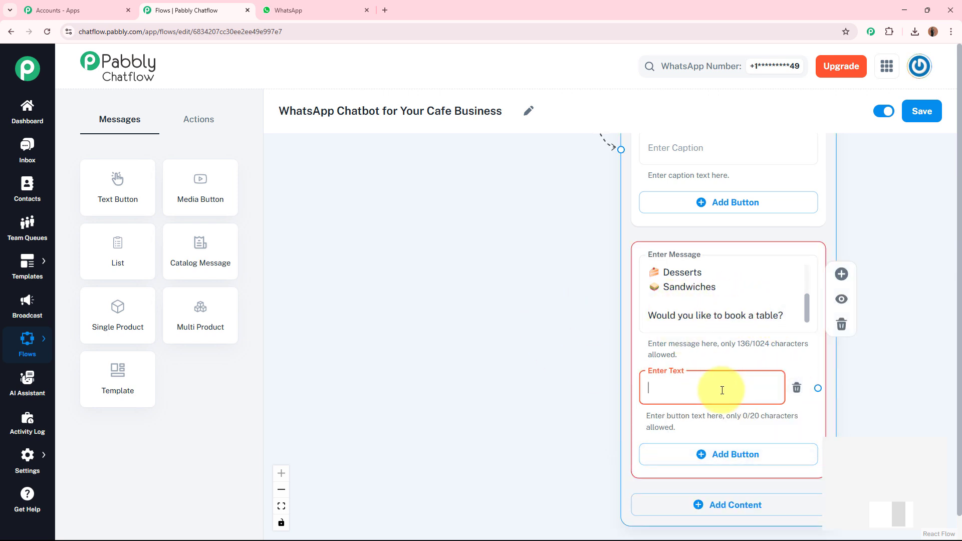
{"action": "scroll", "coordinate": [588, 376], "scroll_direction": "up", "scroll_amount": 10}
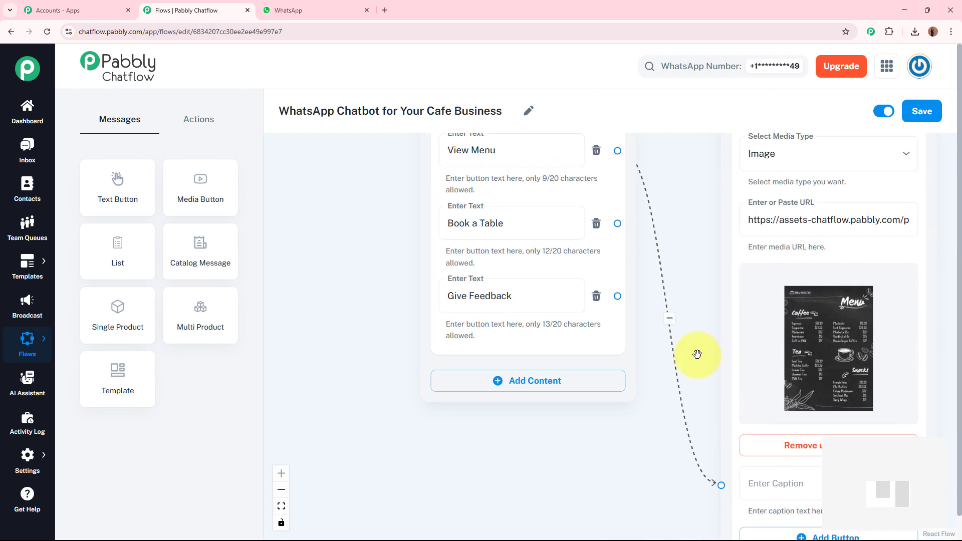
{"action": "left_click_drag", "start_coordinate": [702, 292], "coordinate": [701, 333]}
{"action": "left_click", "coordinate": [507, 269]}
{"action": "key", "text": "ctrl+a"}
{"action": "key", "text": "ctrl+c"}
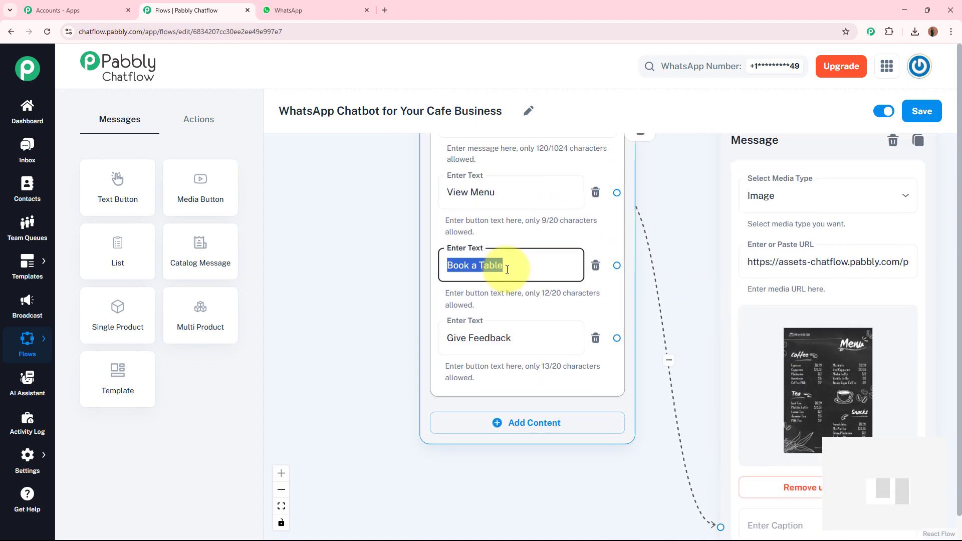
{"action": "scroll", "coordinate": [591, 397], "scroll_direction": "down", "scroll_amount": 9}
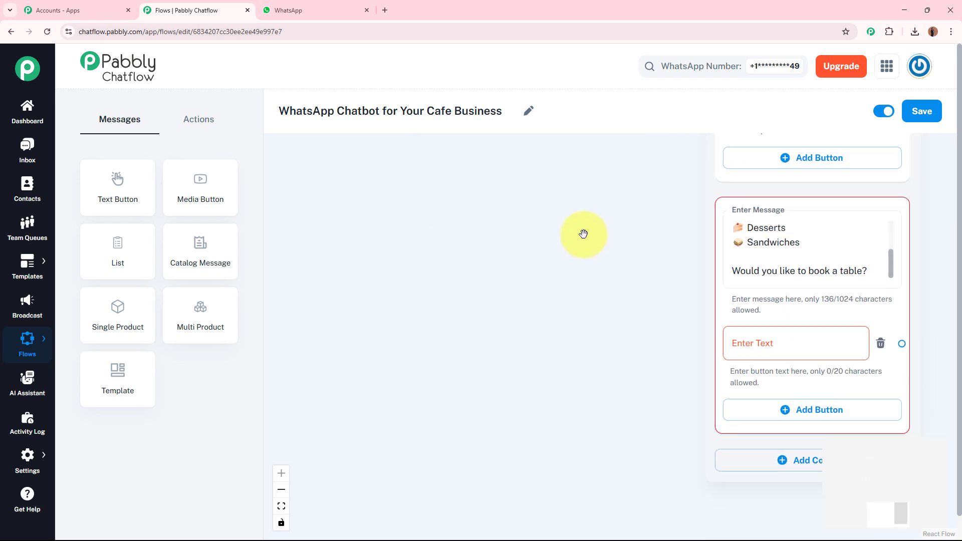
{"action": "left_click", "coordinate": [807, 344]}
{"action": "key", "text": "ctrl+v"}
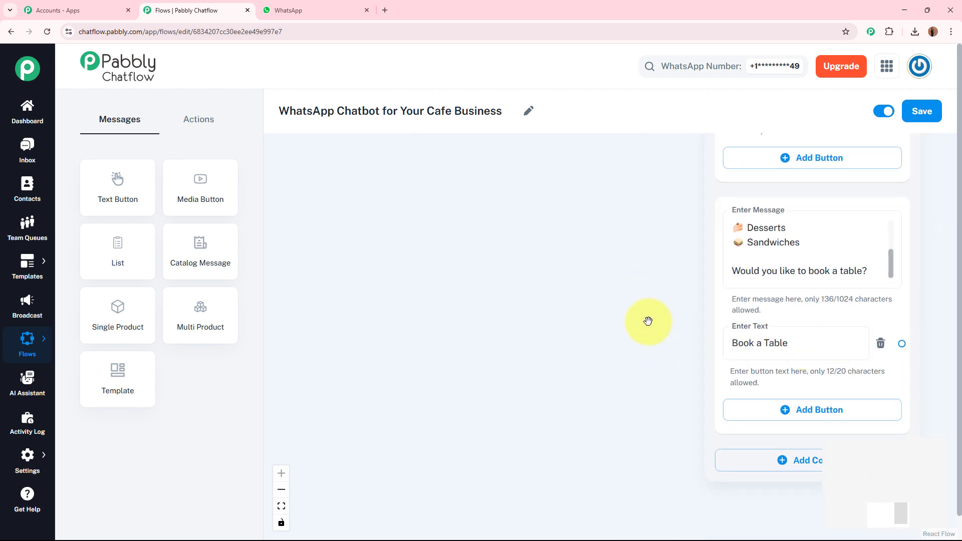
Place an Ask Question block beside the welcome message's buttons.
{"action": "scroll", "coordinate": [648, 321], "scroll_direction": "down", "scroll_amount": 5}
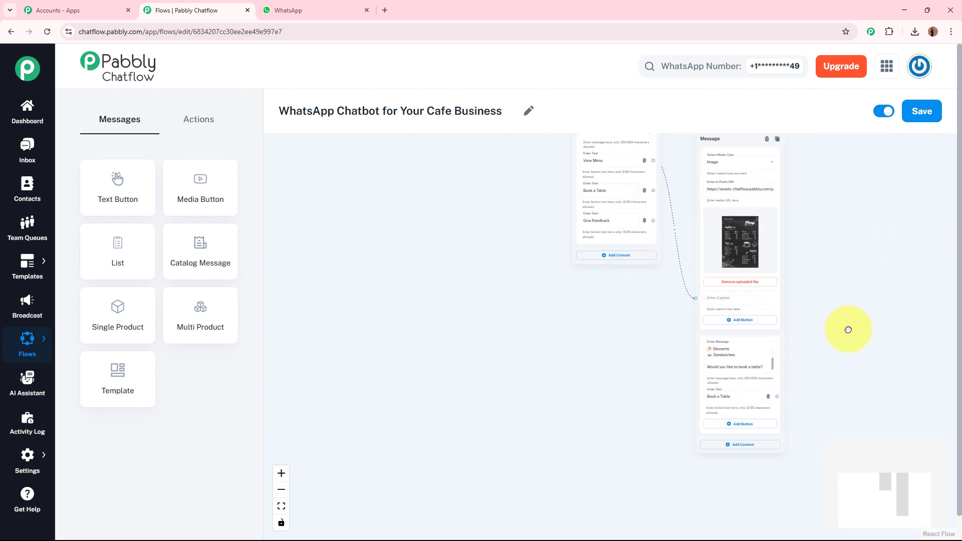
{"action": "left_click_drag", "start_coordinate": [849, 329], "coordinate": [761, 442]}
{"action": "left_click_drag", "start_coordinate": [656, 255], "coordinate": [635, 137]}
{"action": "left_click_drag", "start_coordinate": [738, 354], "coordinate": [778, 164]}
{"action": "left_click_drag", "start_coordinate": [698, 421], "coordinate": [709, 290]}
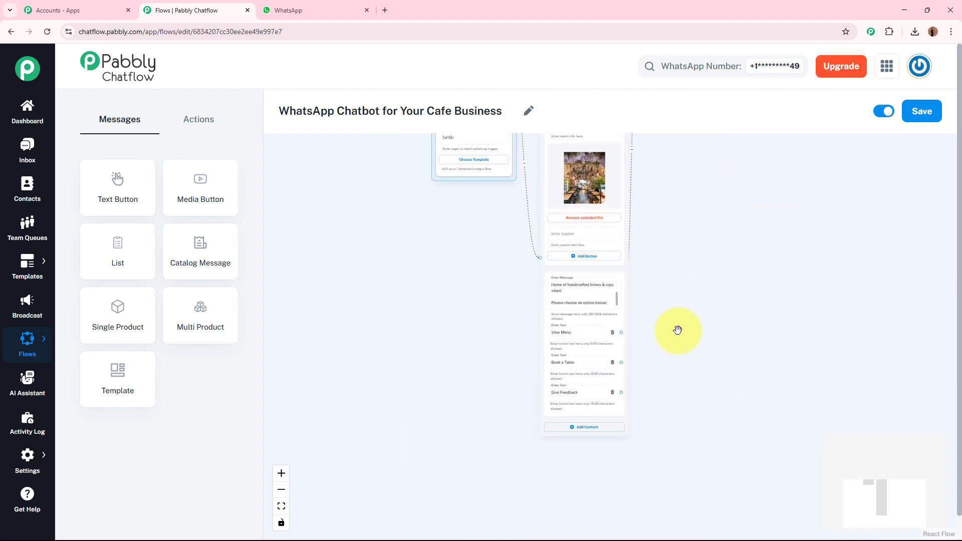
{"action": "scroll", "coordinate": [678, 330], "scroll_direction": "up", "scroll_amount": 5}
{"action": "left_click_drag", "start_coordinate": [629, 317], "coordinate": [626, 245]}
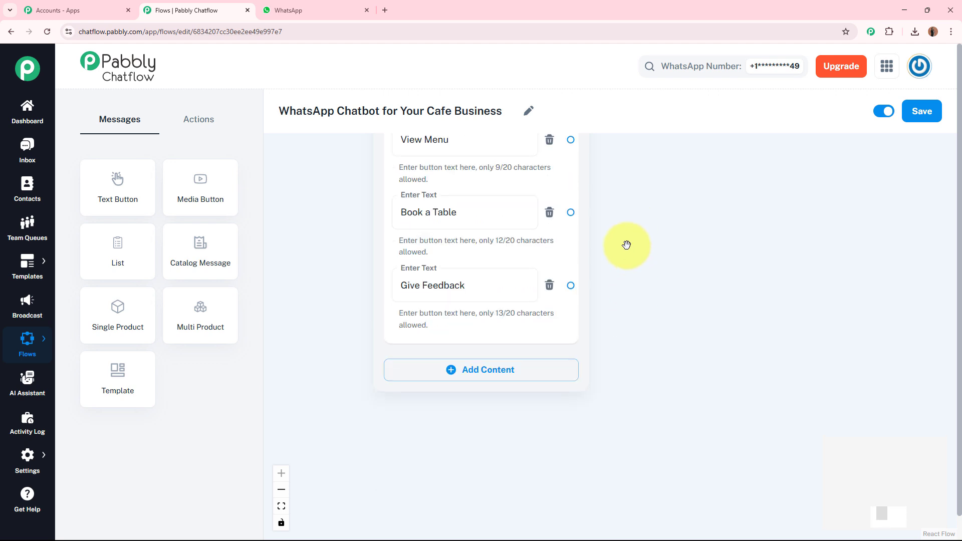
{"action": "left_click_drag", "start_coordinate": [719, 241], "coordinate": [676, 268]}
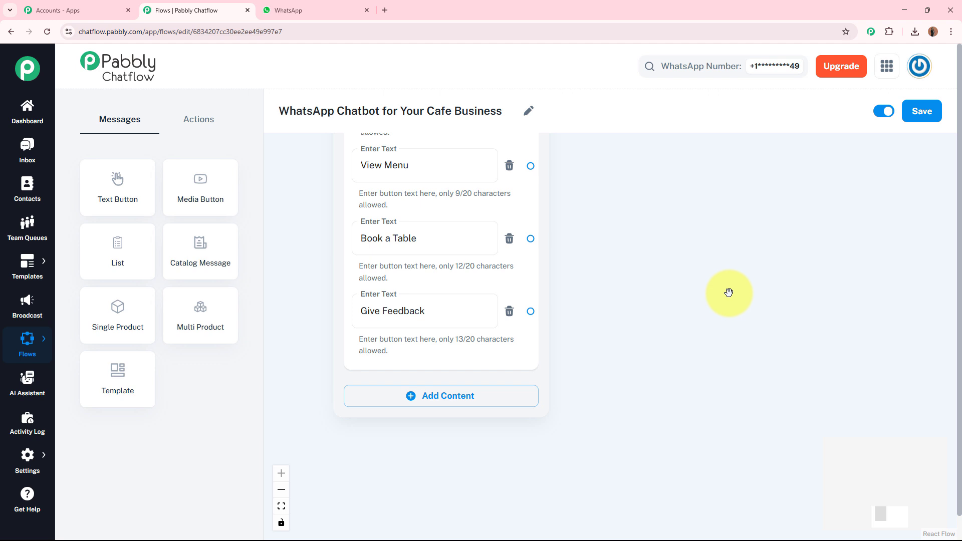
{"action": "left_click", "coordinate": [217, 121]}
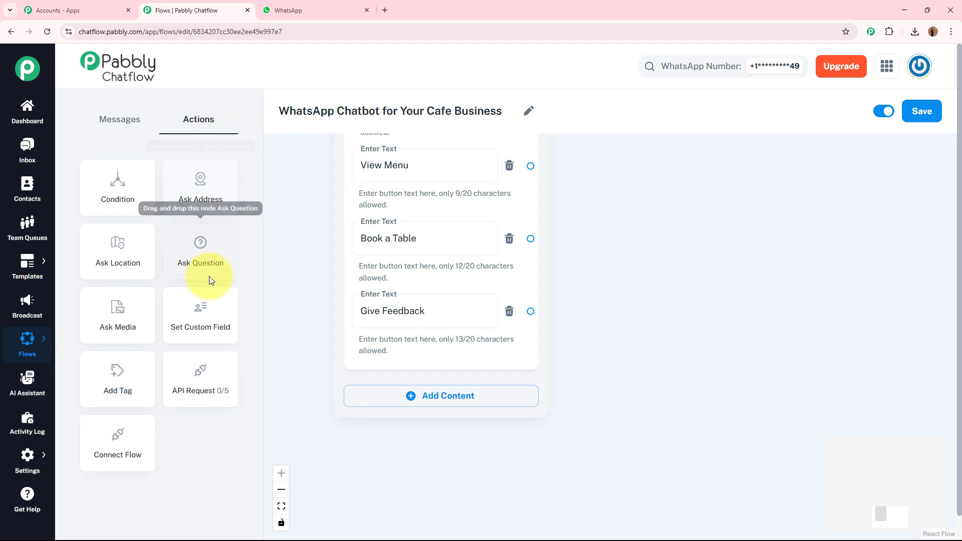
{"action": "left_click_drag", "start_coordinate": [198, 256], "coordinate": [651, 254]}
Enter "🪑 Table Booking – Let's reserve your seat! Can I have your name, please?" as the new question's message.
{"action": "left_click", "coordinate": [652, 237]}
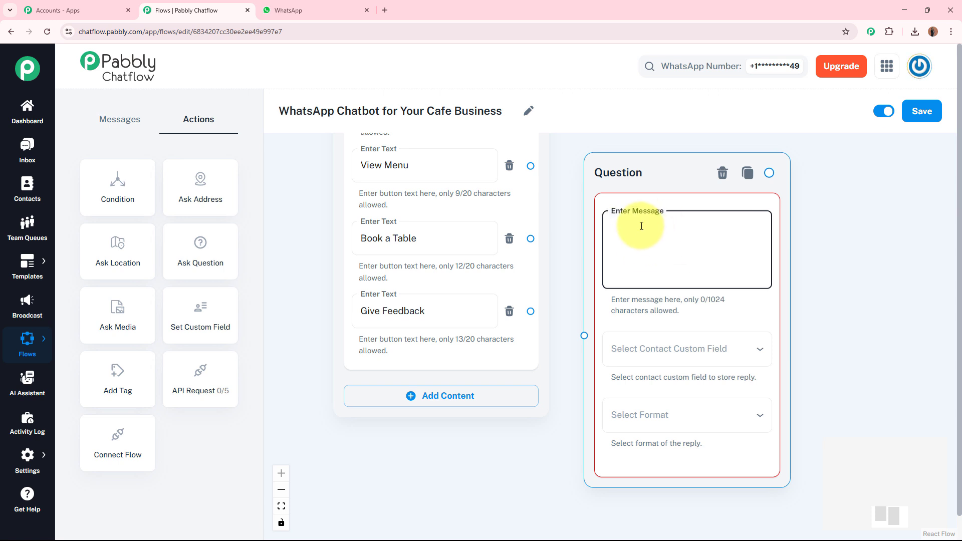
{"action": "type", "text": "🪑 Table Booking – Let's reserve your seat!  Can I have your name, please?"}
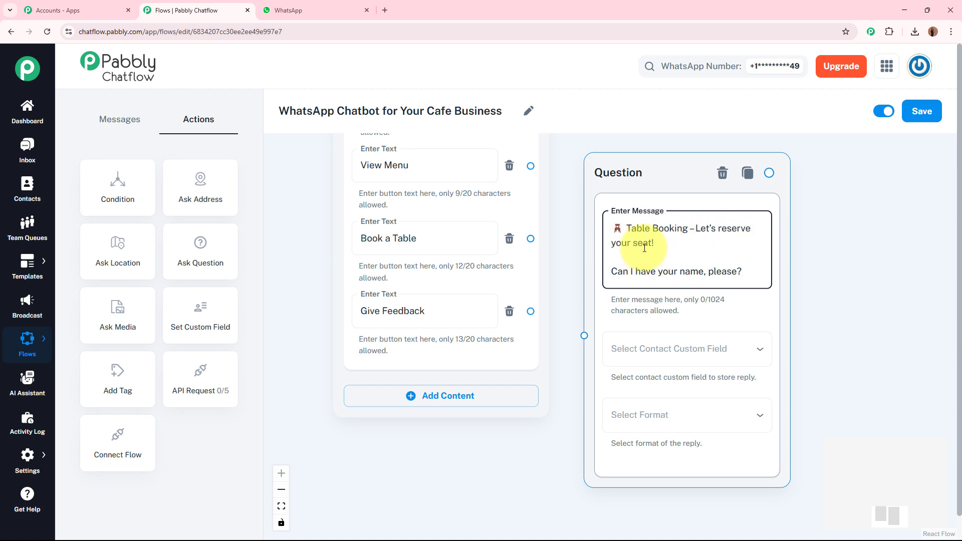
{"action": "left_click", "coordinate": [822, 282]}
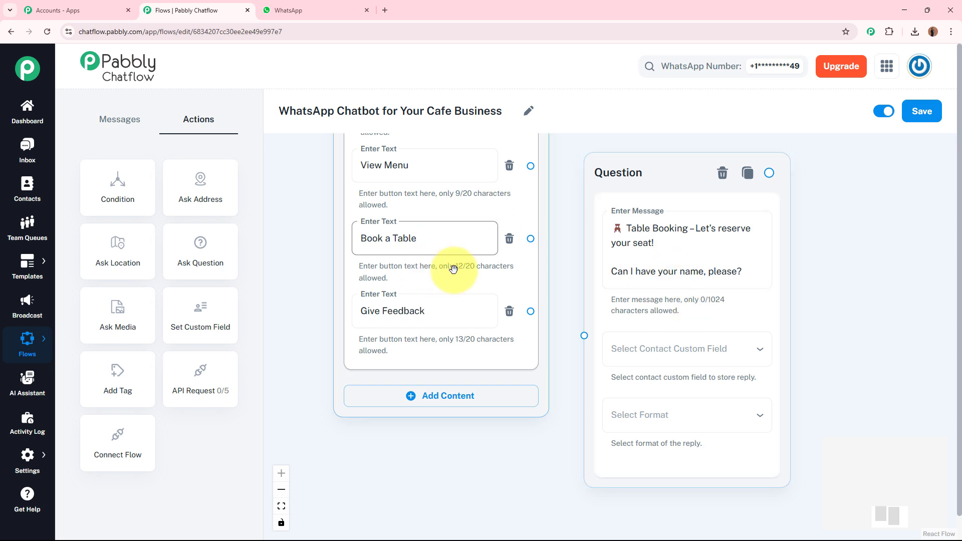
{"action": "left_click", "coordinate": [410, 238]}
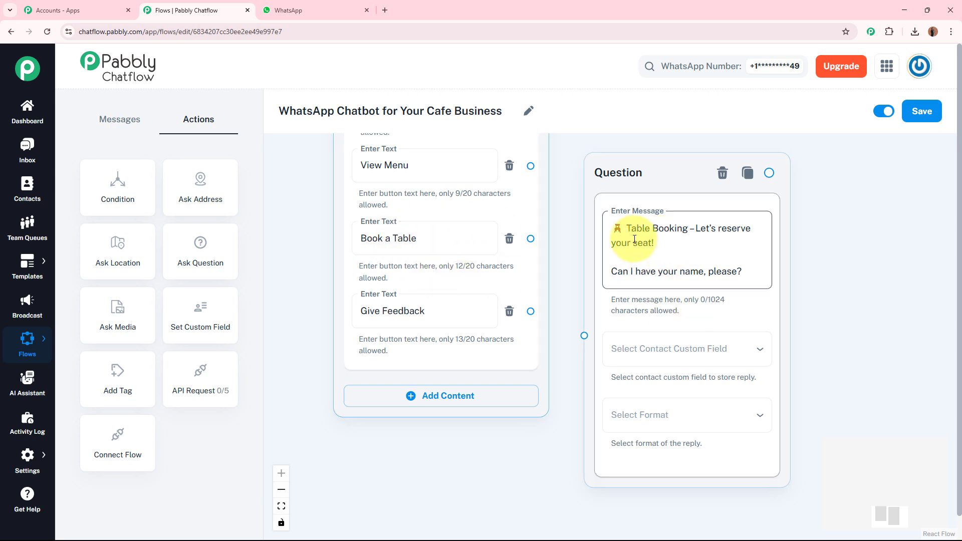
{"action": "left_click", "coordinate": [873, 262]}
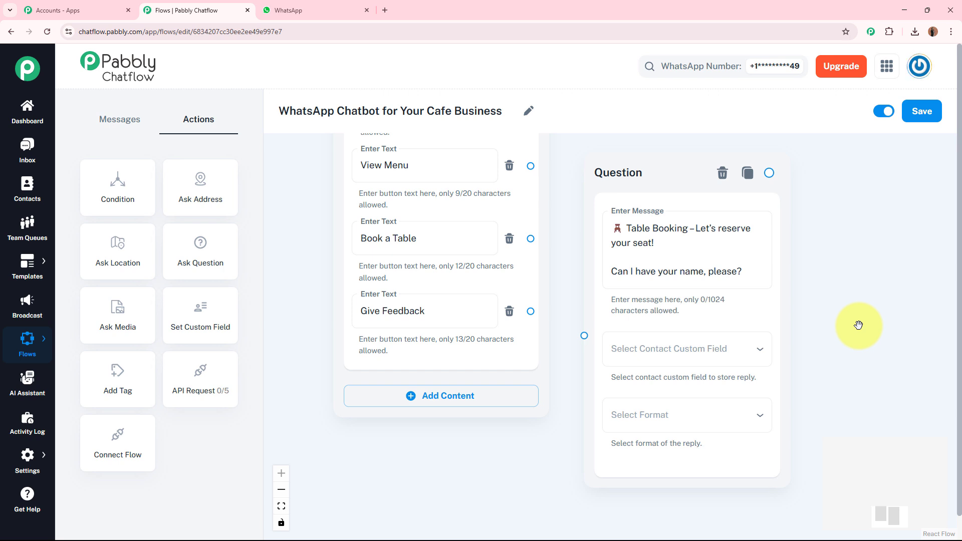
Store the name question's reply in the FullName contact custom field and set its format to Text.
{"action": "left_click", "coordinate": [711, 346]}
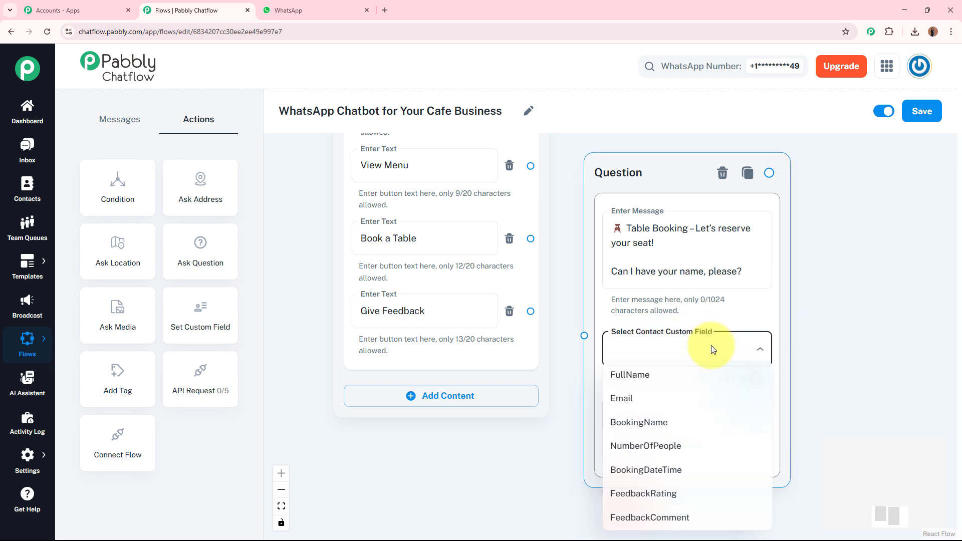
{"action": "left_click", "coordinate": [667, 380]}
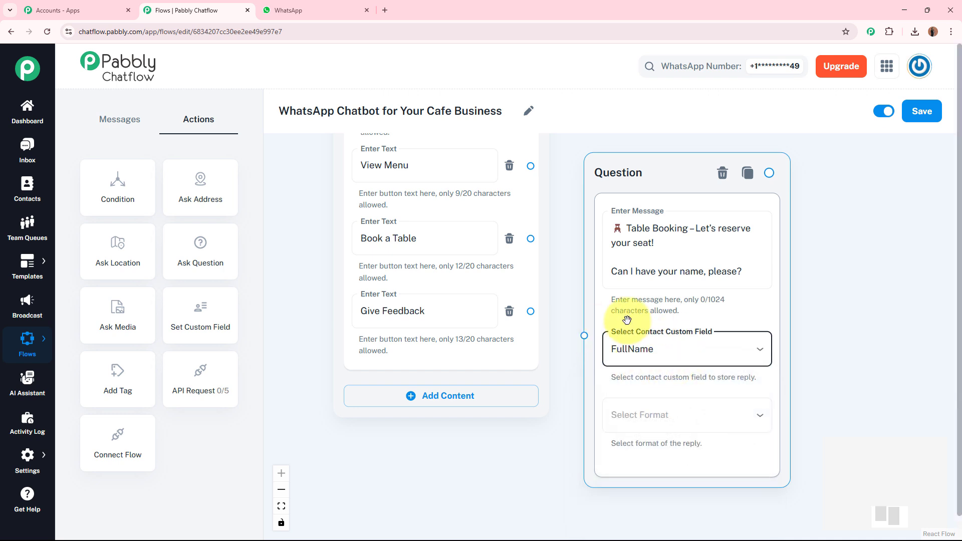
{"action": "left_click", "coordinate": [847, 342]}
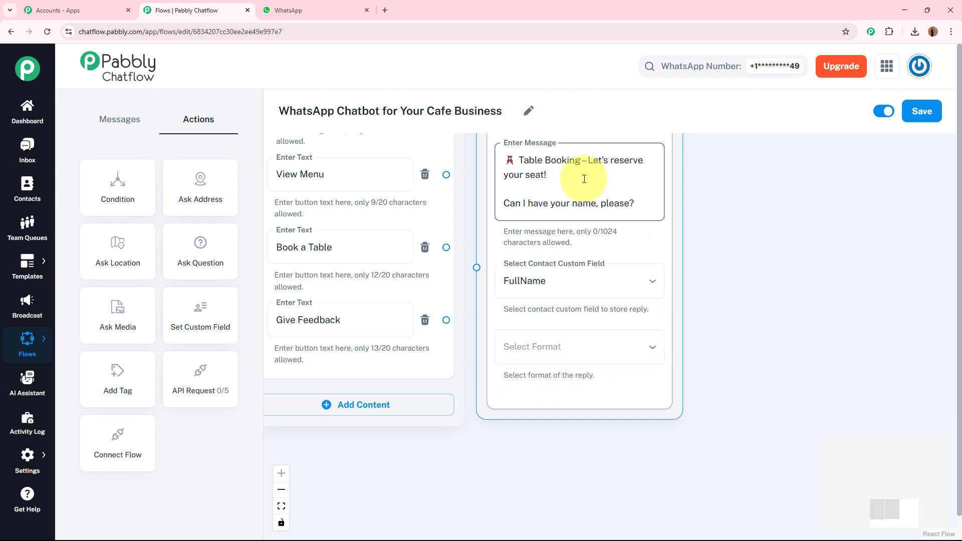
{"action": "left_click", "coordinate": [553, 351]}
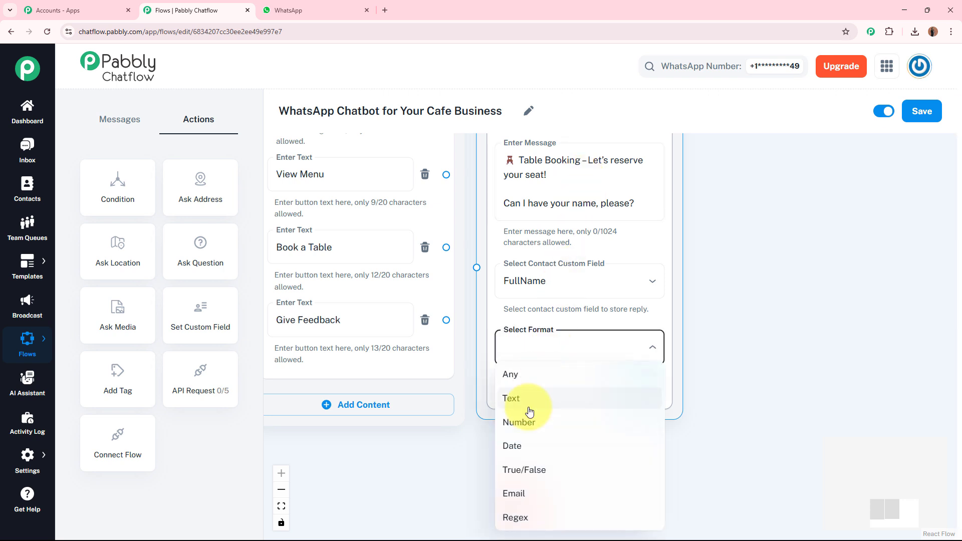
{"action": "left_click", "coordinate": [531, 400]}
Enter "Error" as the validation message of the name question.
{"action": "left_click_drag", "start_coordinate": [750, 393], "coordinate": [762, 293]}
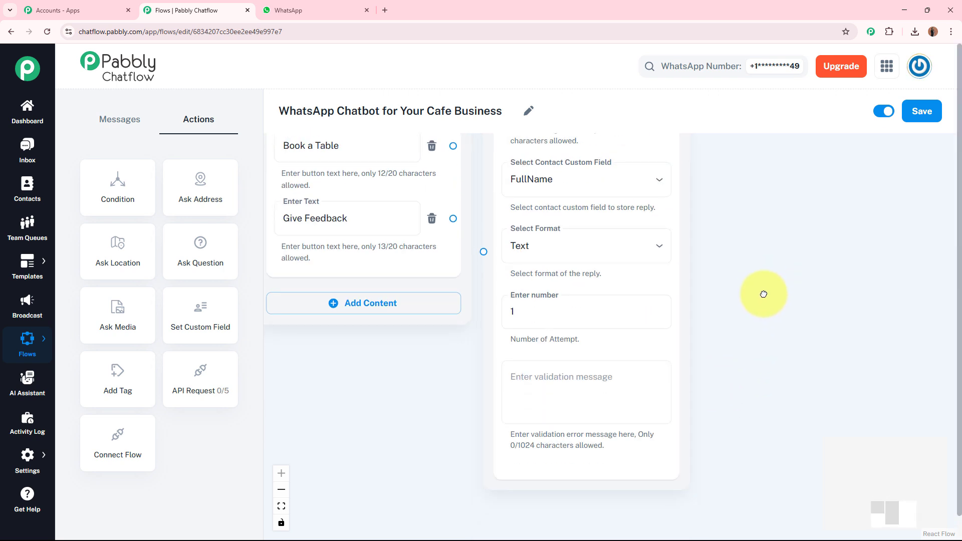
{"action": "left_click", "coordinate": [581, 386]}
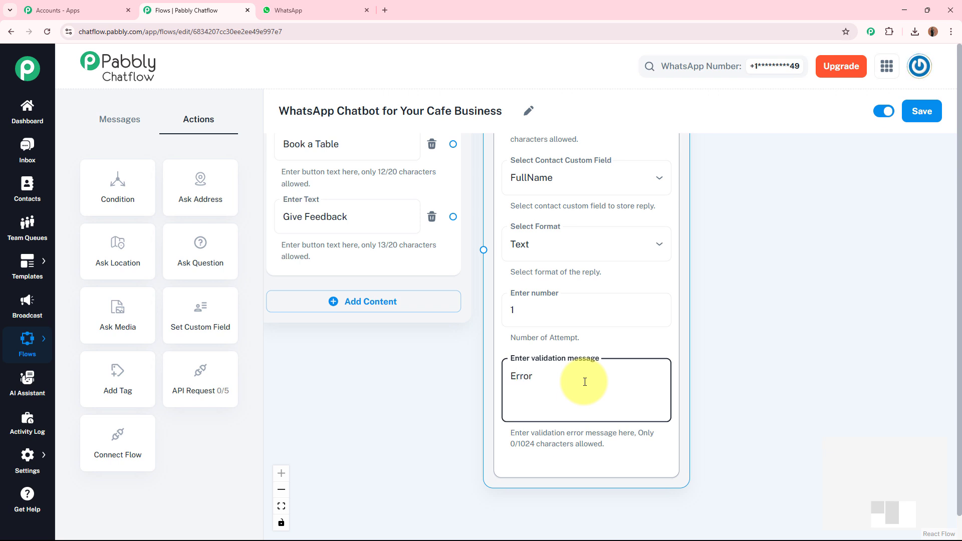
{"action": "left_click", "coordinate": [782, 323]}
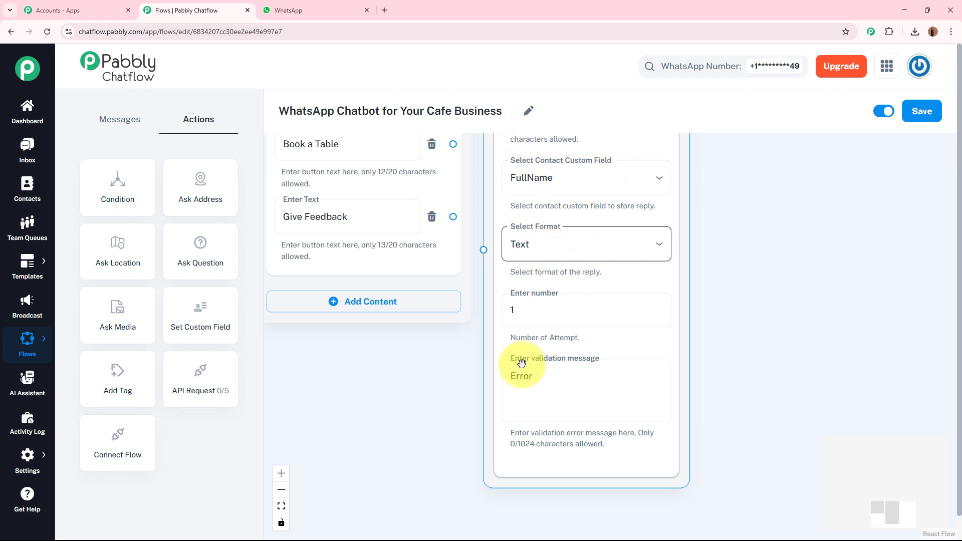
Connect the welcome message's Book a Table button to the name question and move the question block farther from the welcome message.
{"action": "left_click_drag", "start_coordinate": [741, 303], "coordinate": [742, 340]}
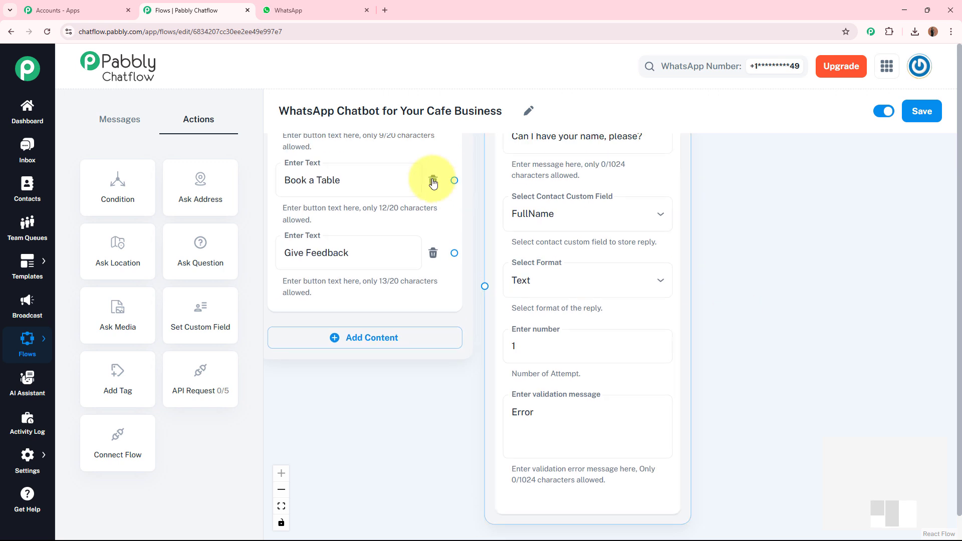
{"action": "left_click_drag", "start_coordinate": [456, 180], "coordinate": [482, 281]}
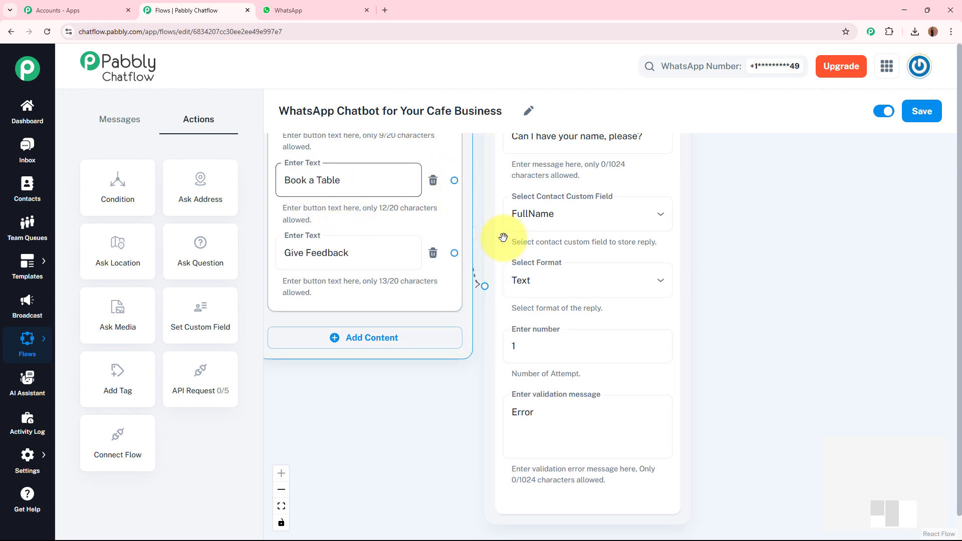
{"action": "left_click_drag", "start_coordinate": [755, 237], "coordinate": [586, 307]}
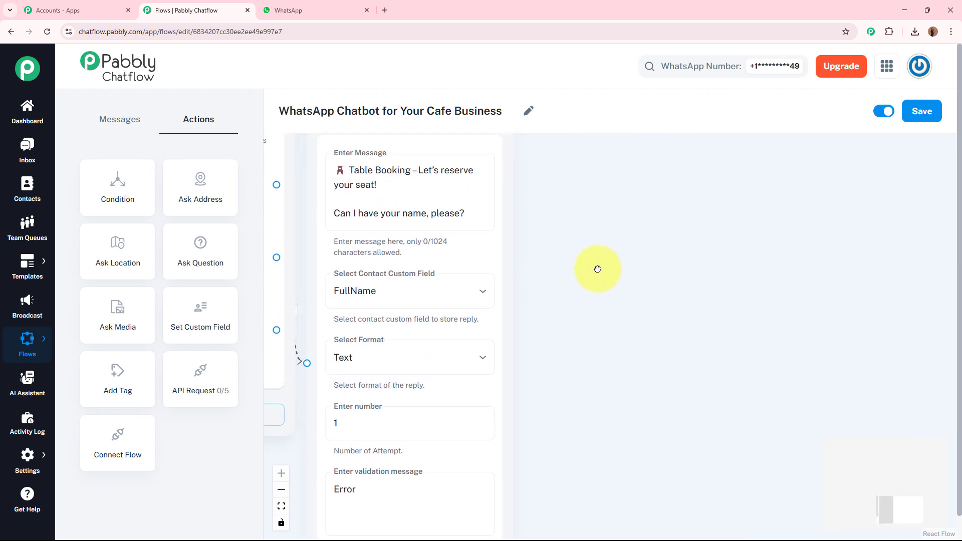
{"action": "left_click_drag", "start_coordinate": [599, 268], "coordinate": [590, 321]}
{"action": "left_click_drag", "start_coordinate": [394, 161], "coordinate": [440, 160]}
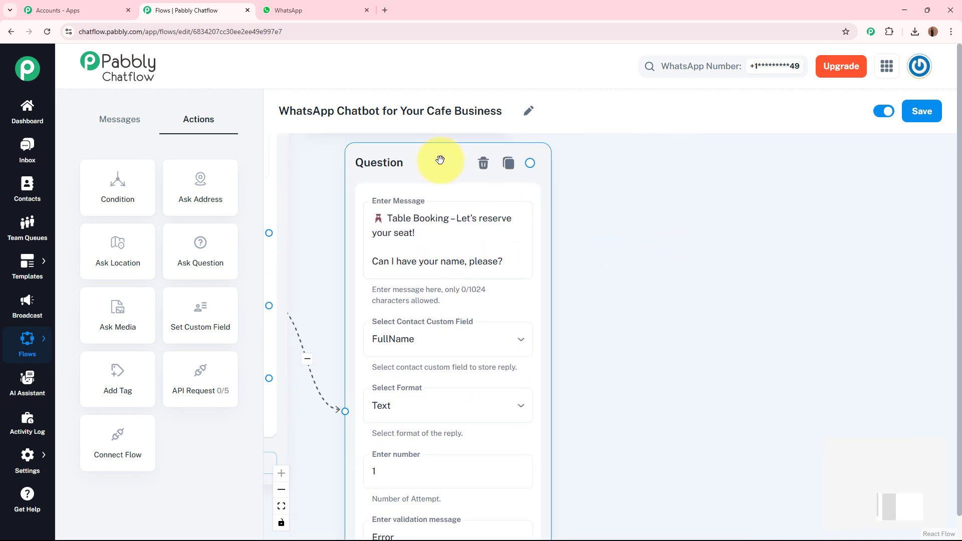
Add a second Ask Question block beside the name question with the message "For how many people is the reservation?".
{"action": "left_click_drag", "start_coordinate": [630, 303], "coordinate": [618, 282]}
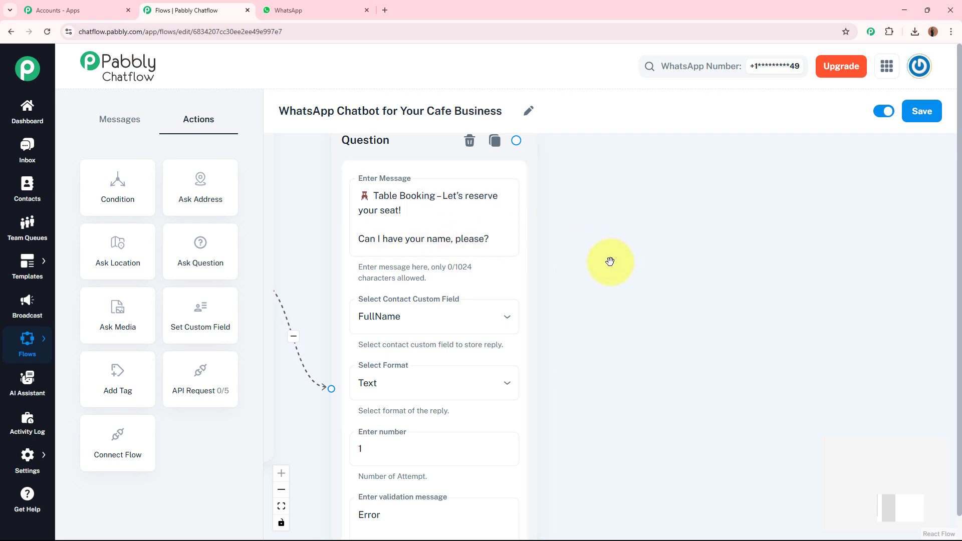
{"action": "left_click_drag", "start_coordinate": [210, 256], "coordinate": [671, 267]}
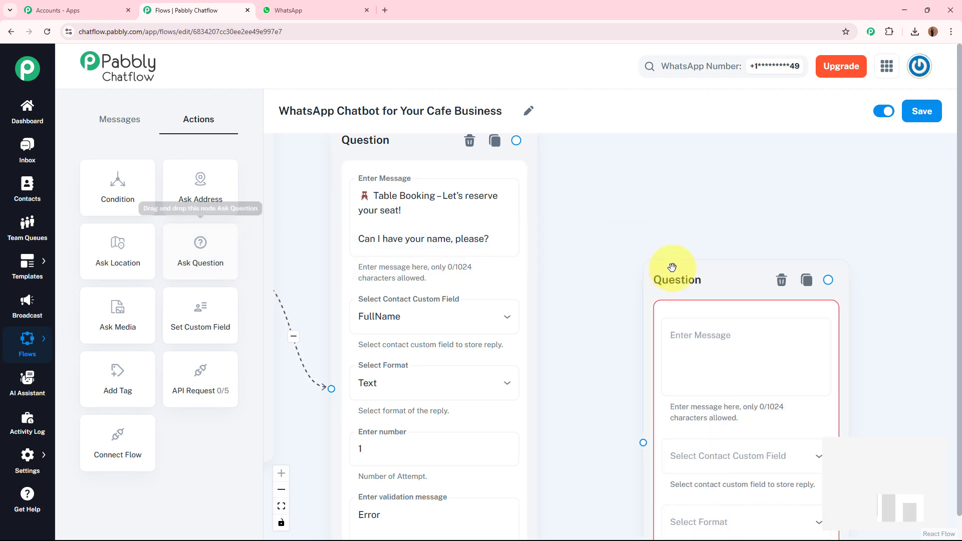
{"action": "left_click", "coordinate": [656, 250]}
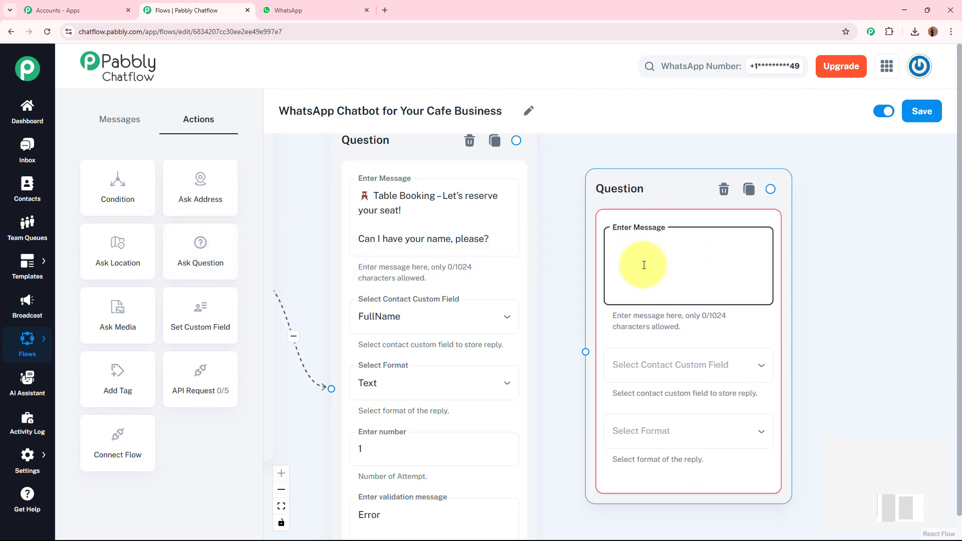
{"action": "type", "text": "For how many people is the reservation?"}
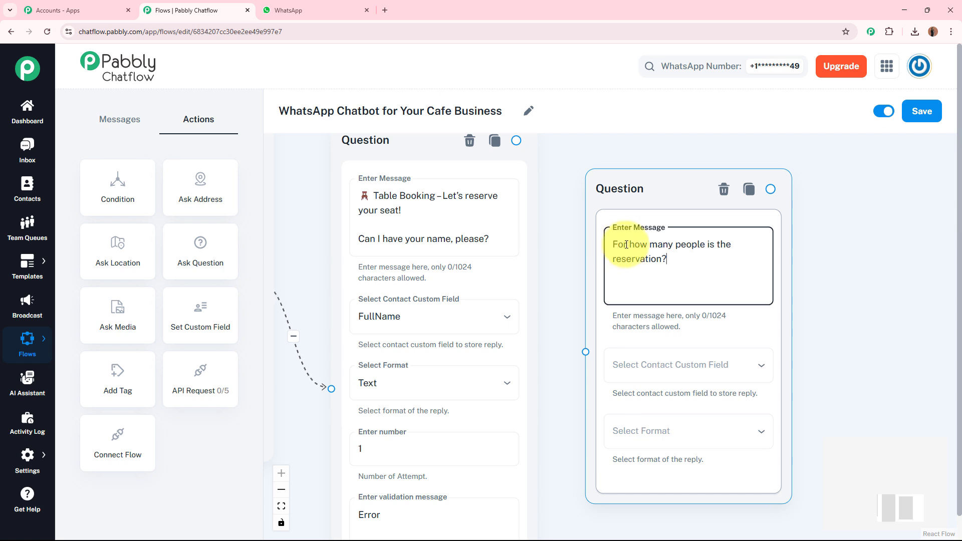
{"action": "left_click", "coordinate": [862, 348]}
Store the reservation size question's reply in the NumberOfPeople contact custom field and set its format to Text.
{"action": "scroll", "coordinate": [759, 309], "scroll_direction": "down", "scroll_amount": 2}
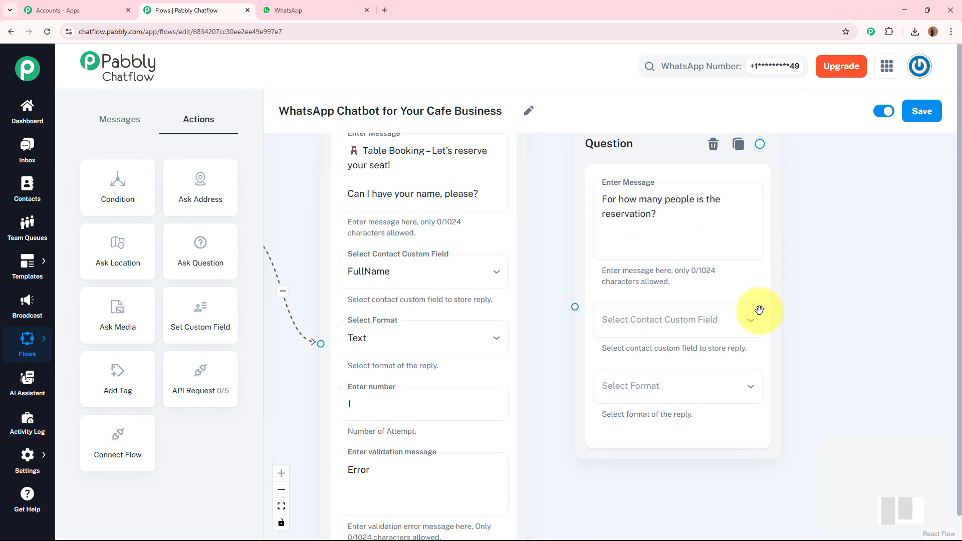
{"action": "left_click", "coordinate": [759, 310]}
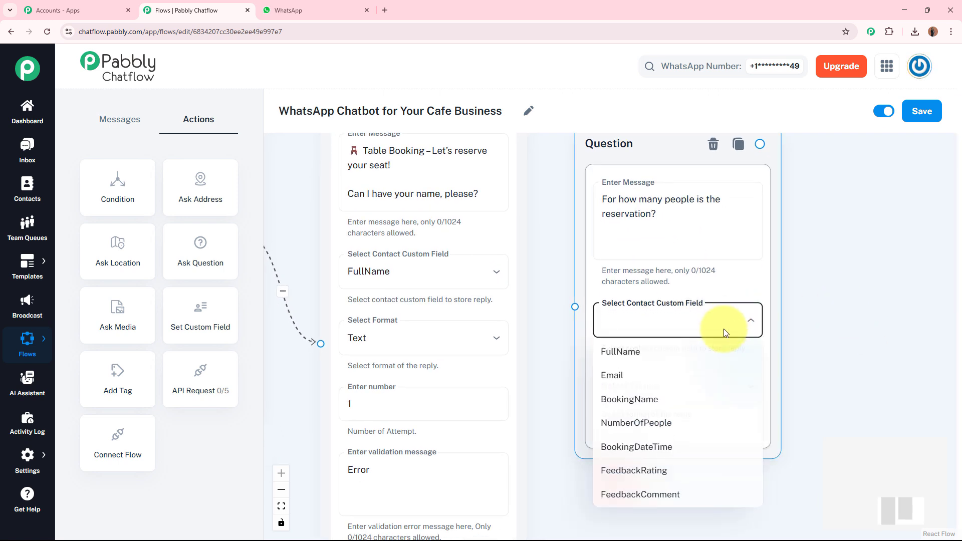
{"action": "left_click", "coordinate": [663, 432]}
{"action": "left_click", "coordinate": [658, 399]}
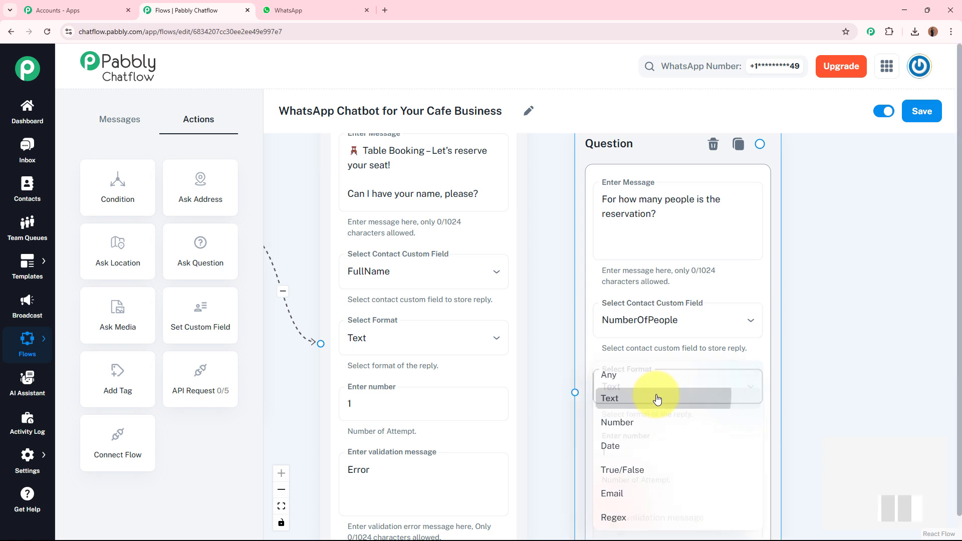
Enter "Error" as the validation message of the reservation size question.
{"action": "left_click", "coordinate": [657, 399]}
{"action": "scroll", "coordinate": [669, 451], "scroll_direction": "down", "scroll_amount": 3}
{"action": "left_click", "coordinate": [657, 374]}
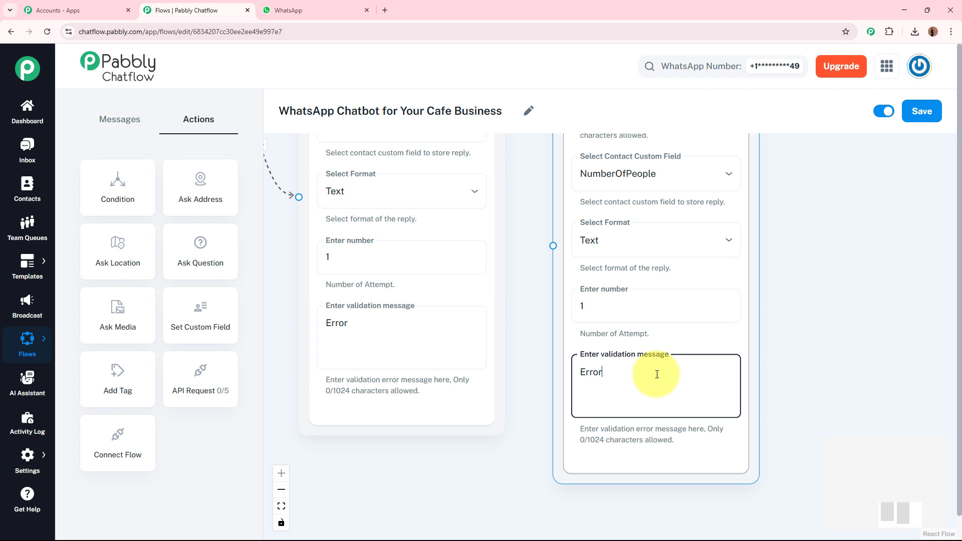
Connect the name question to the reservation size question and move the reservation size block level with it.
{"action": "left_click", "coordinate": [902, 246]}
{"action": "scroll", "coordinate": [886, 243], "scroll_direction": "down", "scroll_amount": 2}
{"action": "left_click_drag", "start_coordinate": [884, 242], "coordinate": [794, 349]}
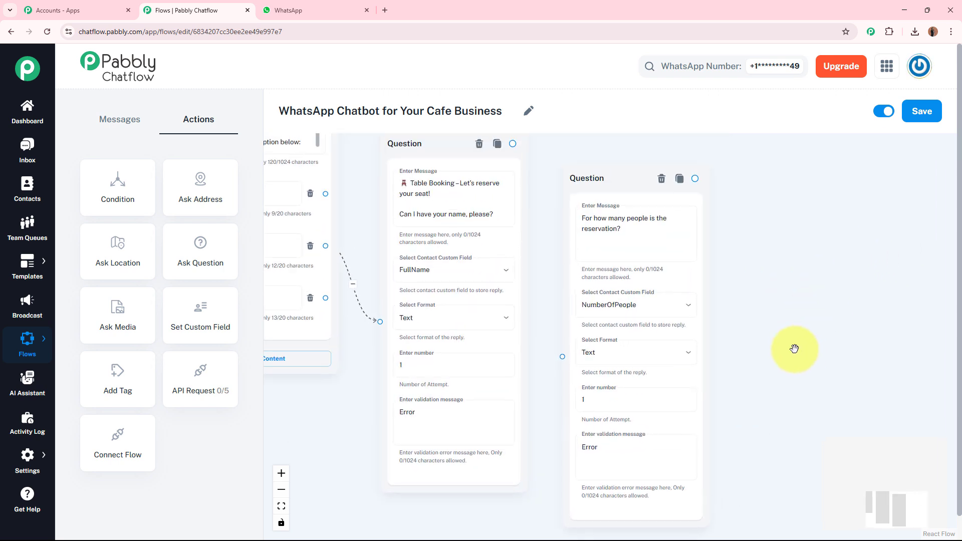
{"action": "left_click_drag", "start_coordinate": [513, 144], "coordinate": [562, 368]}
{"action": "left_click_drag", "start_coordinate": [596, 190], "coordinate": [586, 164]}
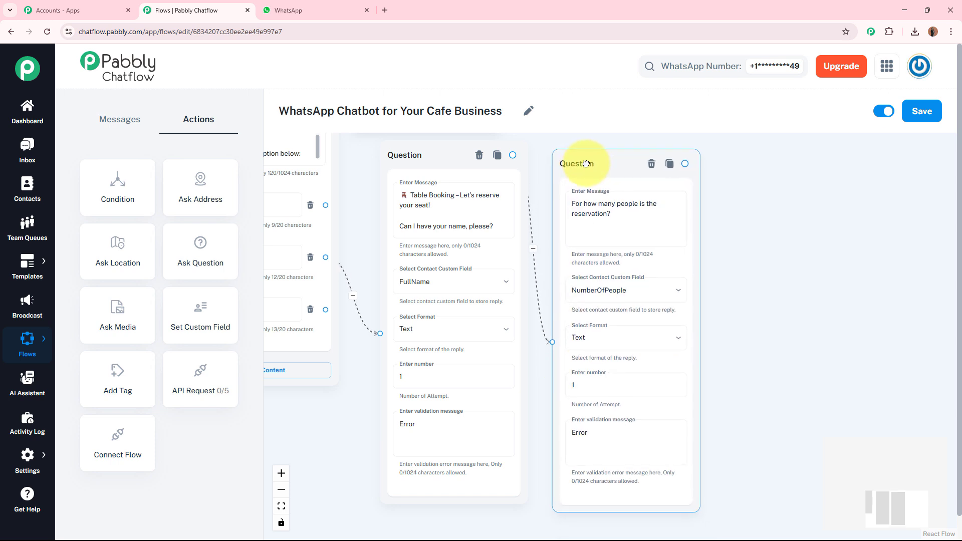
{"action": "left_click", "coordinate": [786, 275]}
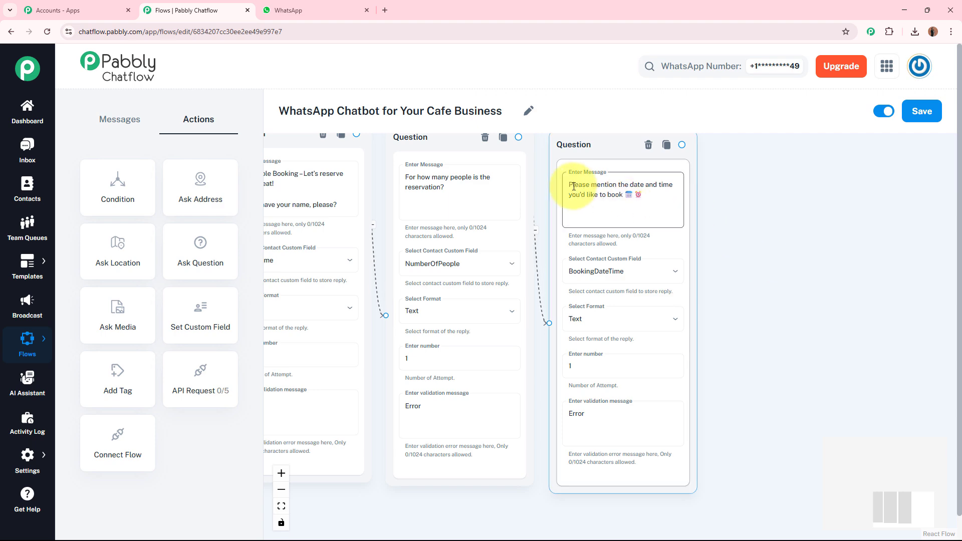
Check the booking date and time question's message, custom field and validation settings, and nudge its block nearer to the reservation size question.
{"action": "scroll", "coordinate": [574, 186], "scroll_direction": "up", "scroll_amount": 3}
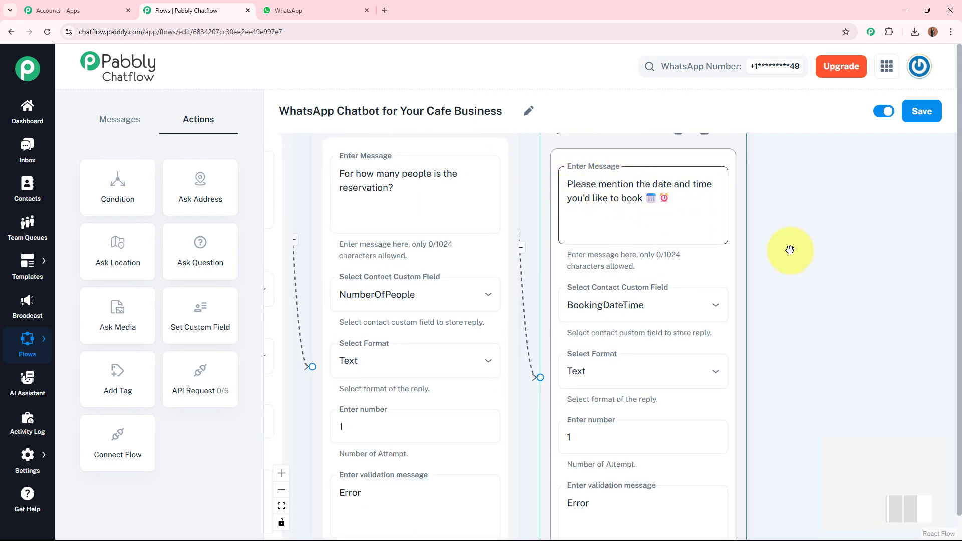
{"action": "scroll", "coordinate": [848, 291], "scroll_direction": "down", "scroll_amount": 2}
{"action": "left_click_drag", "start_coordinate": [848, 291], "coordinate": [828, 237]}
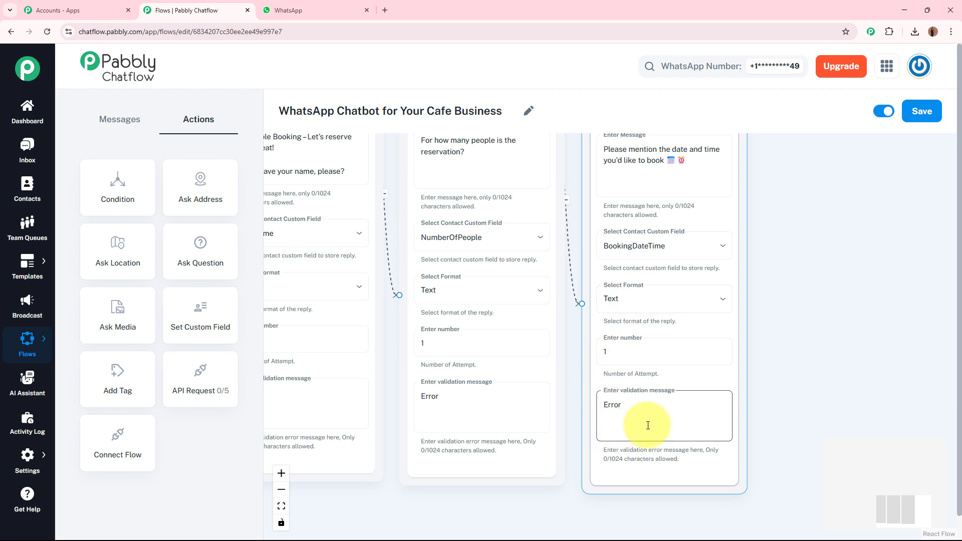
{"action": "scroll", "coordinate": [795, 351], "scroll_direction": "down", "scroll_amount": 3}
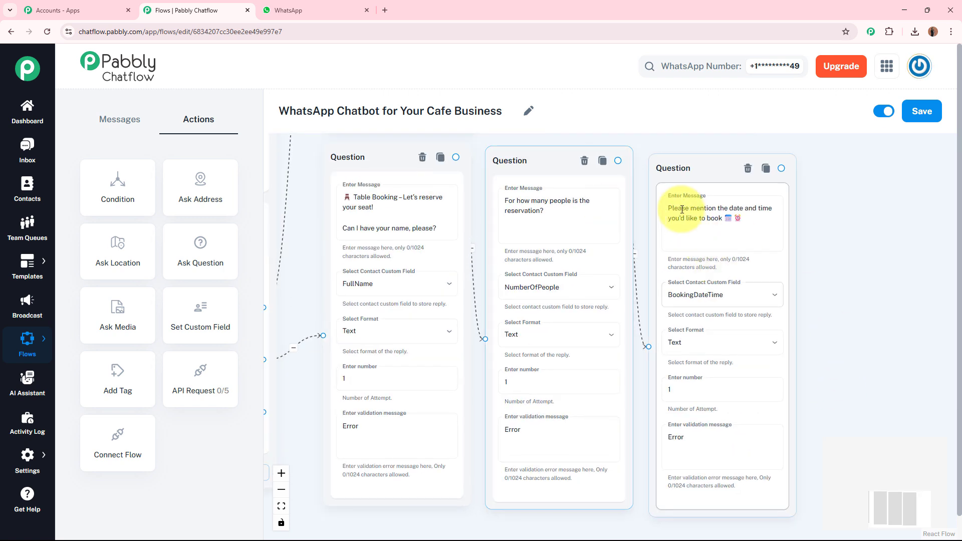
{"action": "left_click_drag", "start_coordinate": [676, 161], "coordinate": [672, 165]}
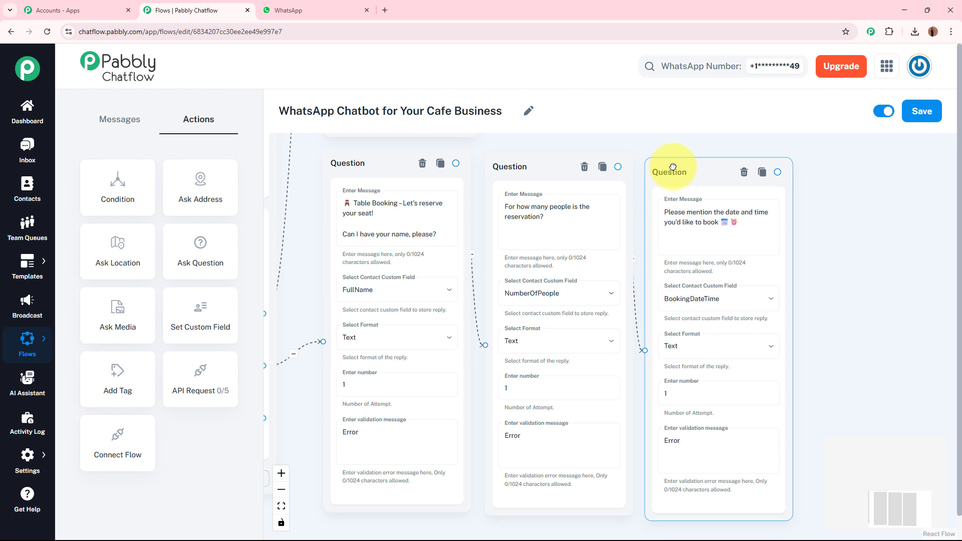
{"action": "left_click", "coordinate": [811, 264]}
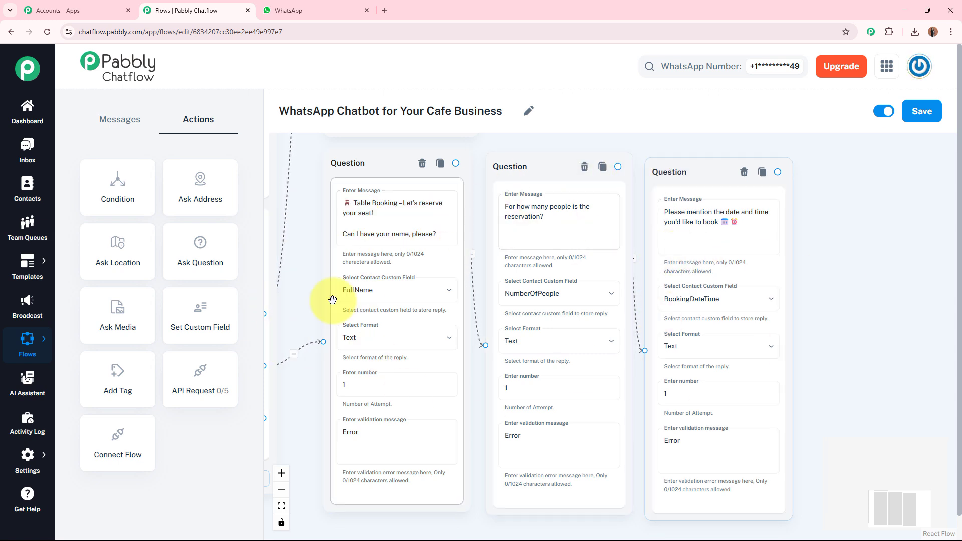
{"action": "left_click_drag", "start_coordinate": [897, 294], "coordinate": [807, 278]}
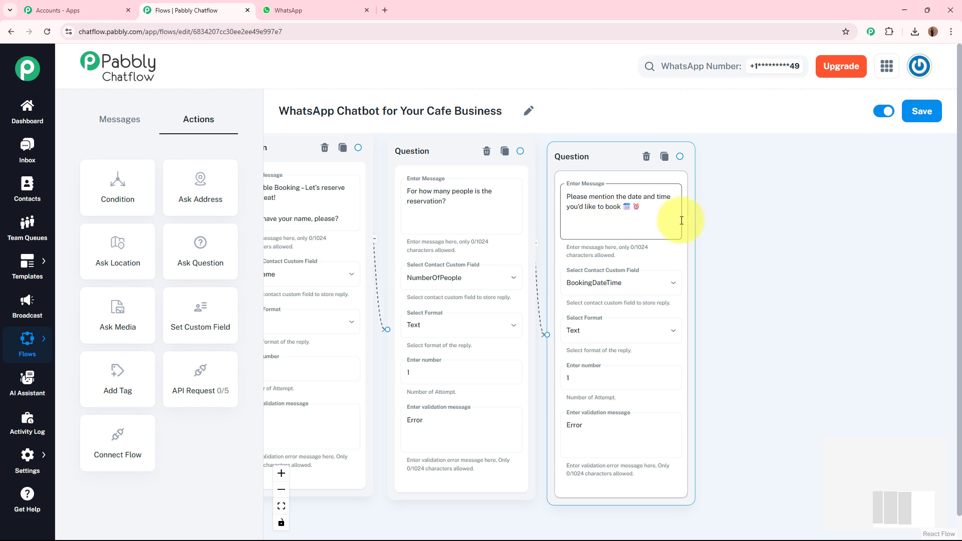
Add a Text + Button message after the date and time question and paste the booking confirmation text starting with "*Hello $FullName,*".
{"action": "scroll", "coordinate": [747, 215], "scroll_direction": "up", "scroll_amount": 5}
{"action": "left_click_drag", "start_coordinate": [589, 171], "coordinate": [736, 281]}
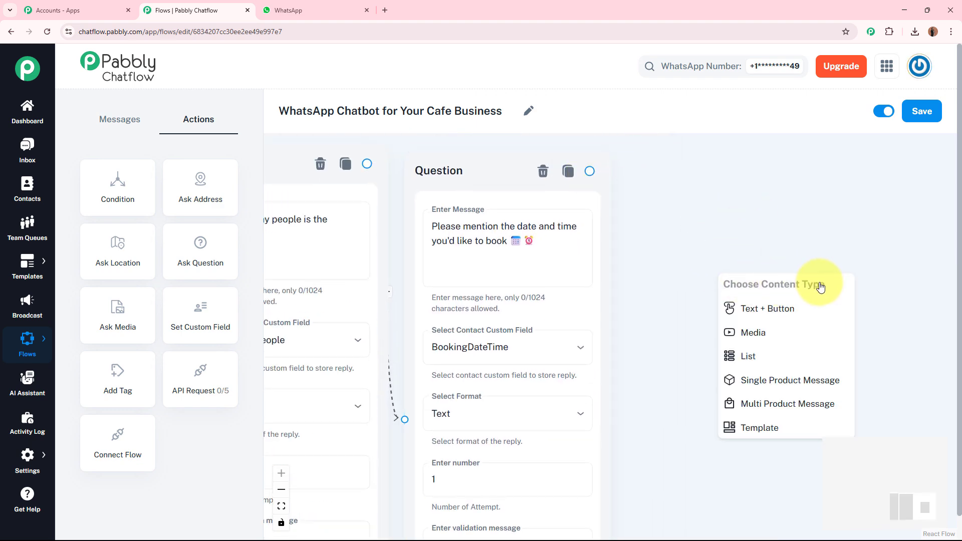
{"action": "left_click", "coordinate": [808, 314]}
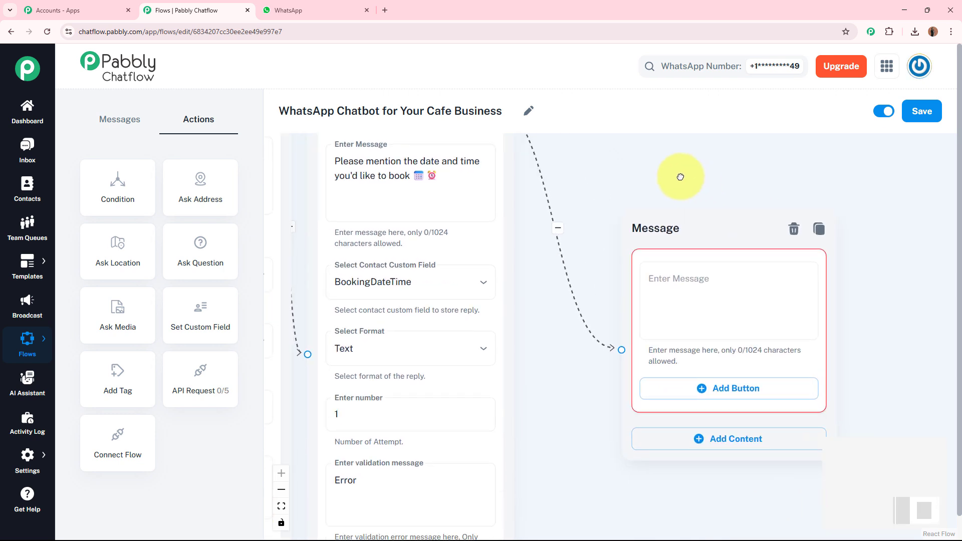
{"action": "left_click", "coordinate": [700, 279]}
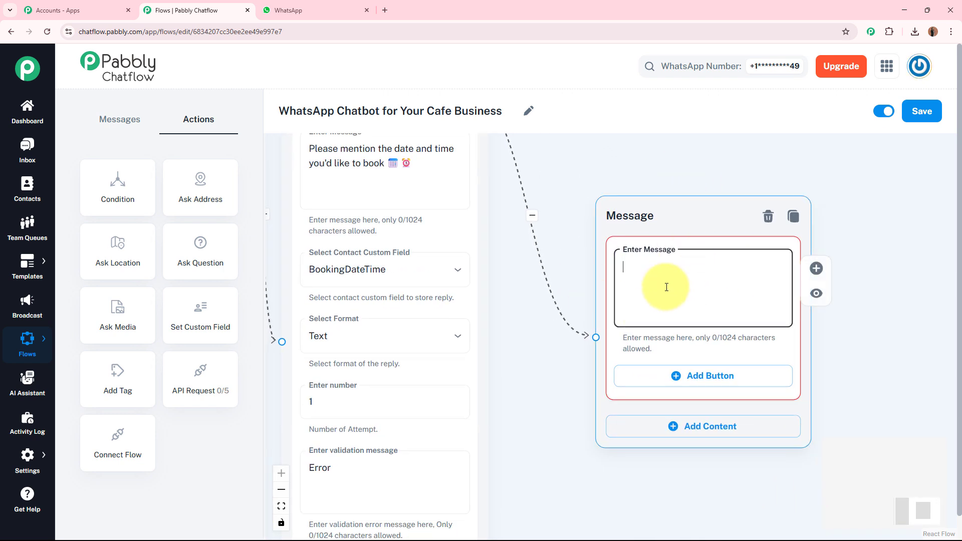
{"action": "key", "text": "ctrl+v"}
{"action": "scroll", "coordinate": [682, 270], "scroll_direction": "up", "scroll_amount": 3}
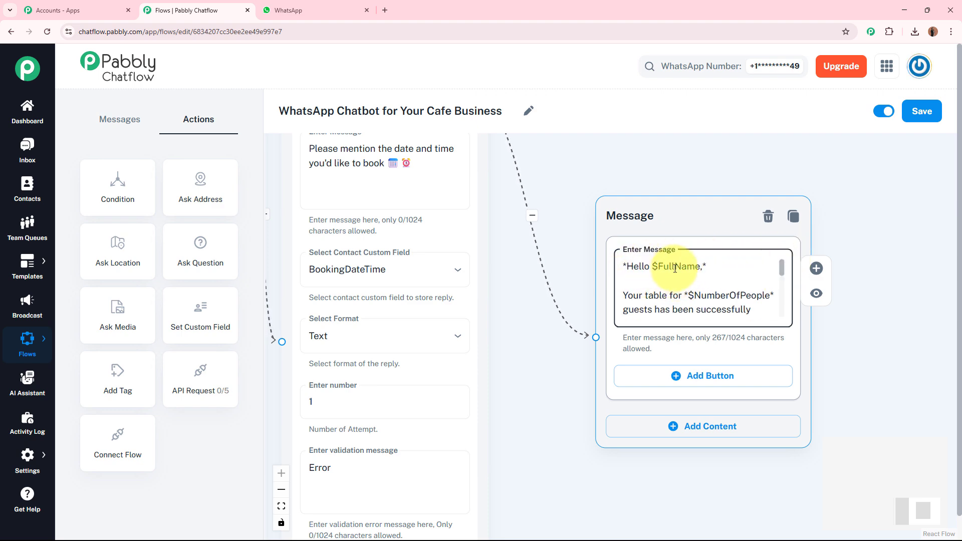
{"action": "left_click", "coordinate": [853, 233]}
Compare the custom fields of the three booking questions with the variables used throughout the booking confirmation message.
{"action": "left_click_drag", "start_coordinate": [855, 230], "coordinate": [936, 235]}
{"action": "left_click_drag", "start_coordinate": [637, 168], "coordinate": [842, 168]}
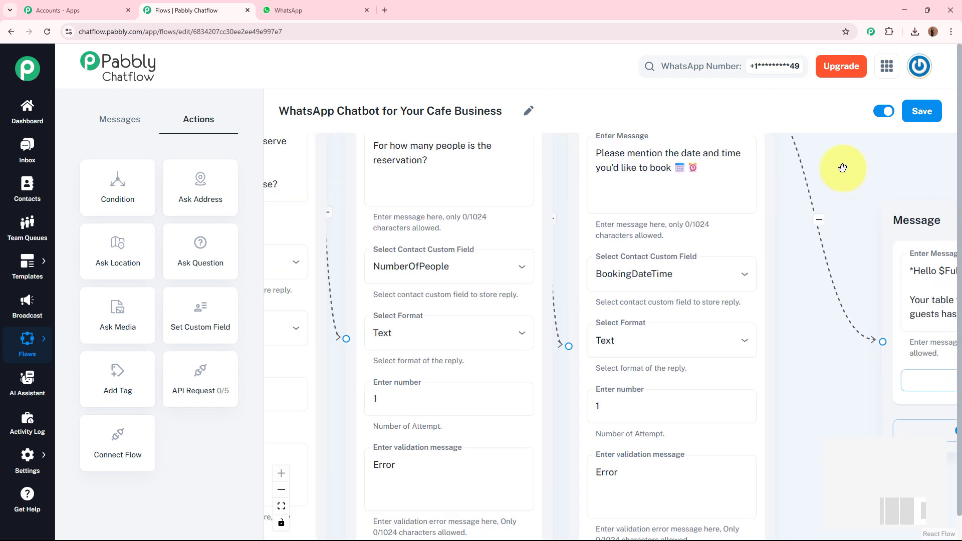
{"action": "scroll", "coordinate": [860, 186], "scroll_direction": "down", "scroll_amount": 2}
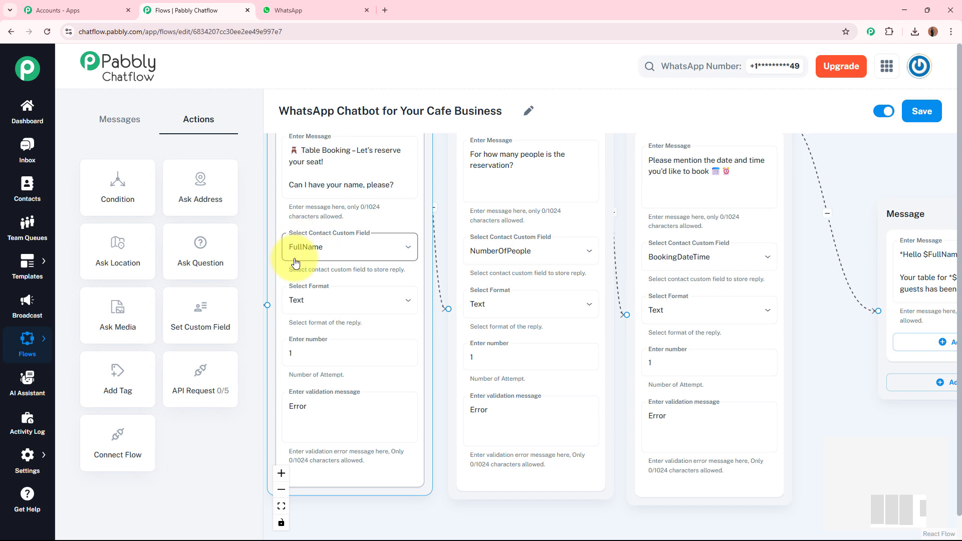
{"action": "left_click_drag", "start_coordinate": [802, 314], "coordinate": [597, 294]}
{"action": "scroll", "coordinate": [767, 252], "scroll_direction": "up", "scroll_amount": 3}
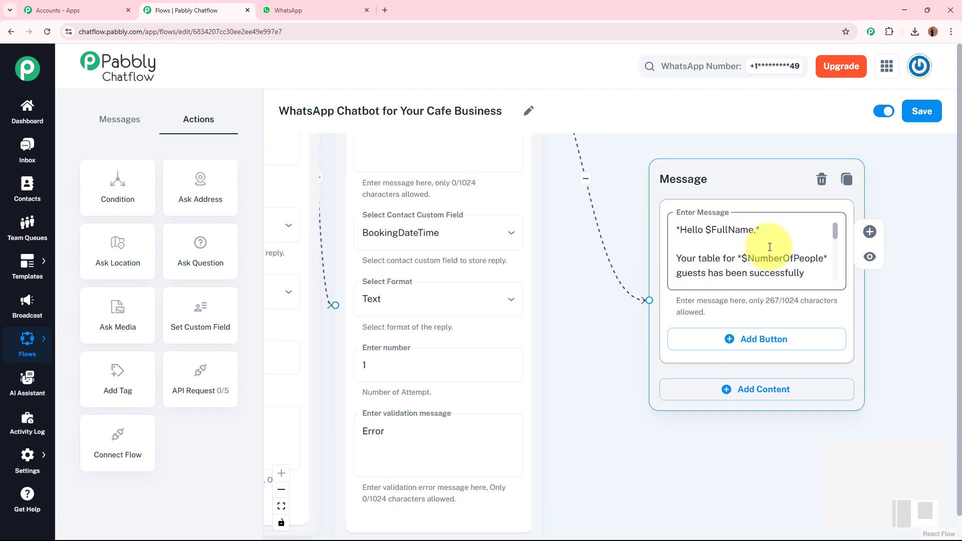
{"action": "left_click", "coordinate": [712, 225]}
{"action": "left_click_drag", "start_coordinate": [754, 230], "coordinate": [711, 227]}
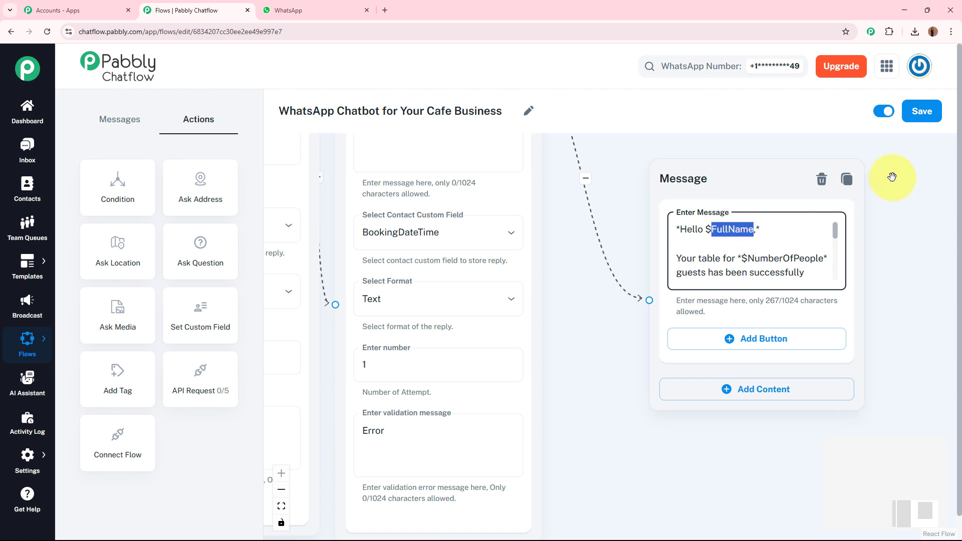
{"action": "left_click", "coordinate": [872, 176]}
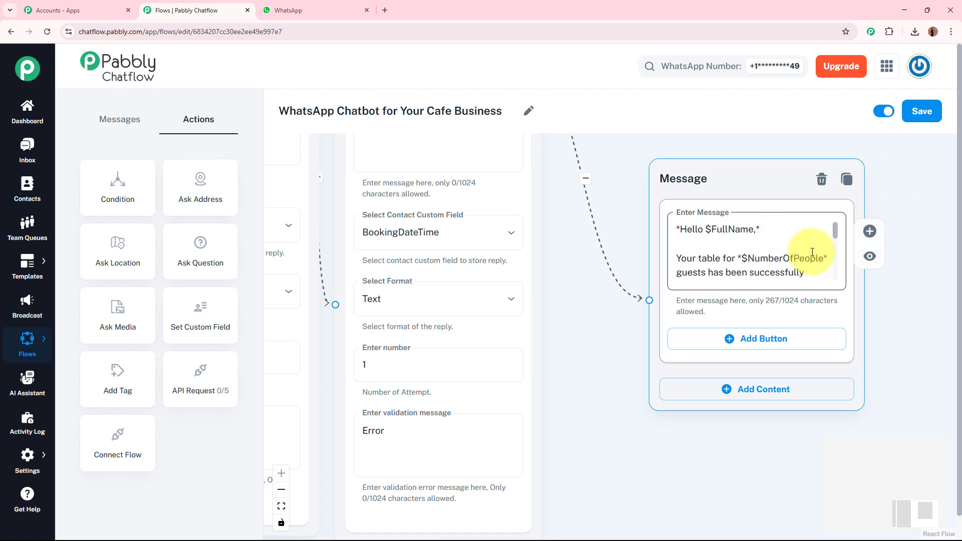
{"action": "left_click_drag", "start_coordinate": [835, 232], "coordinate": [836, 243]}
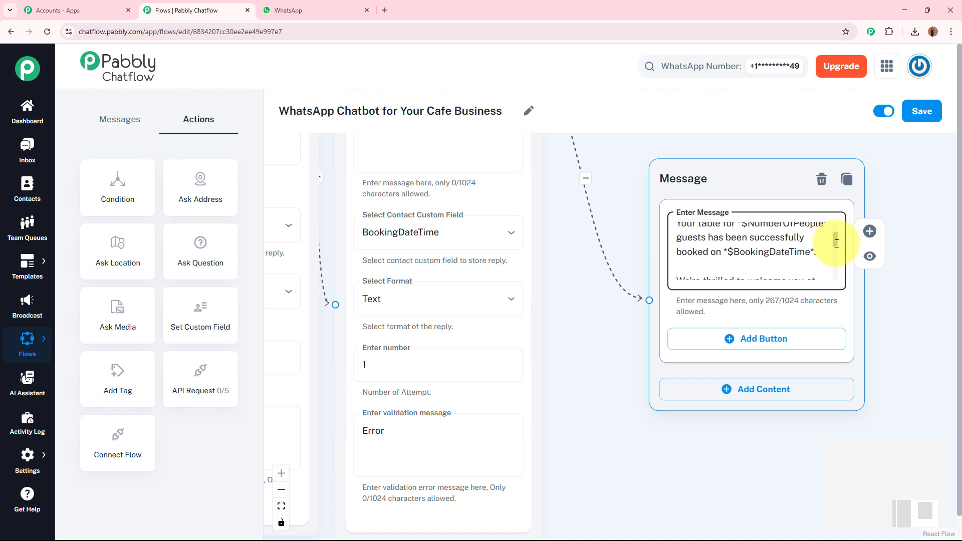
{"action": "scroll", "coordinate": [836, 244], "scroll_direction": "down", "scroll_amount": 1}
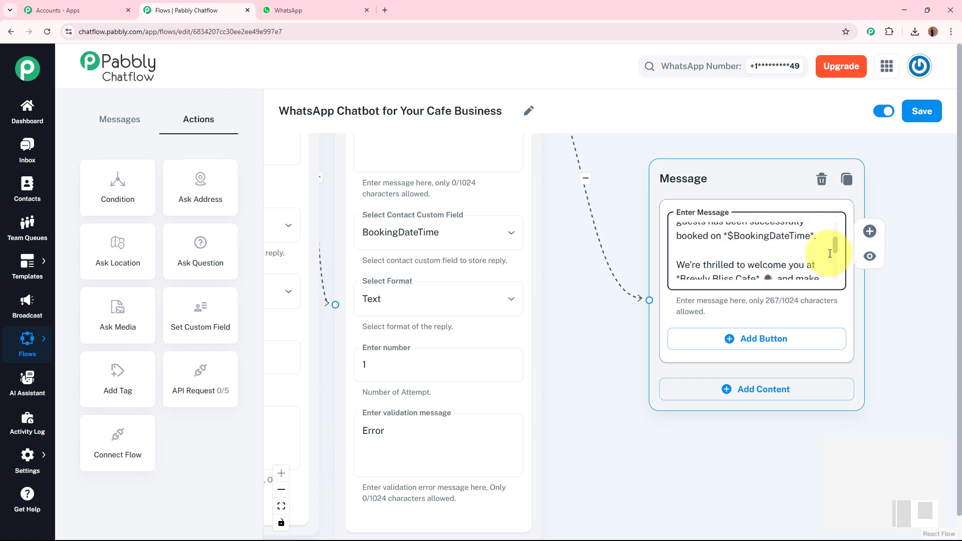
{"action": "mouse_move", "coordinate": [836, 247]}
{"action": "left_mouse_down"}
{"action": "mouse_move", "coordinate": [835, 273]}
{"action": "mouse_move", "coordinate": [837, 229]}
{"action": "left_mouse_up"}
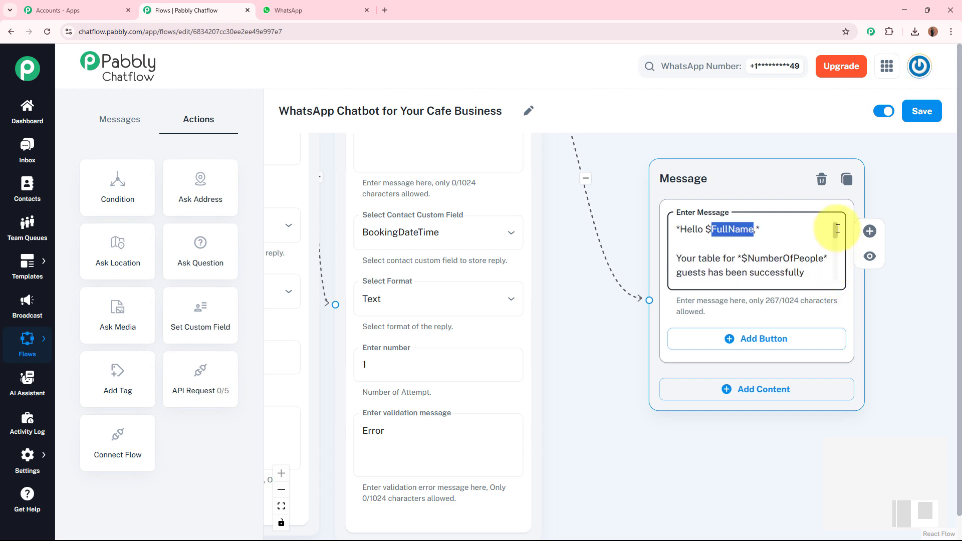
{"action": "left_click", "coordinate": [880, 200]}
Review the Book a Table branch and move the booking confirmation message block closer to the date and time question.
{"action": "scroll", "coordinate": [881, 200], "scroll_direction": "down", "scroll_amount": 5}
{"action": "left_click_drag", "start_coordinate": [779, 147], "coordinate": [887, 187]}
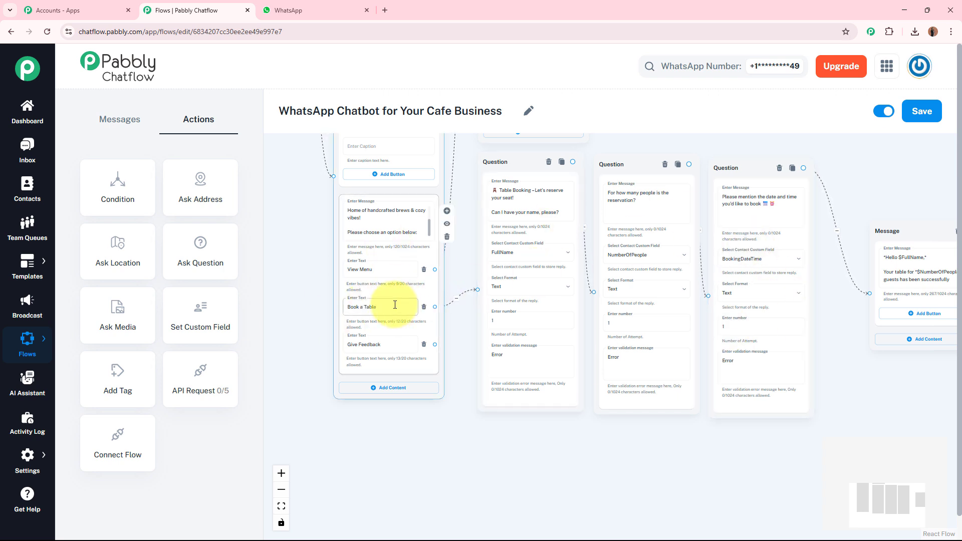
{"action": "left_click_drag", "start_coordinate": [850, 195], "coordinate": [823, 194]}
{"action": "left_click_drag", "start_coordinate": [870, 223], "coordinate": [845, 221]}
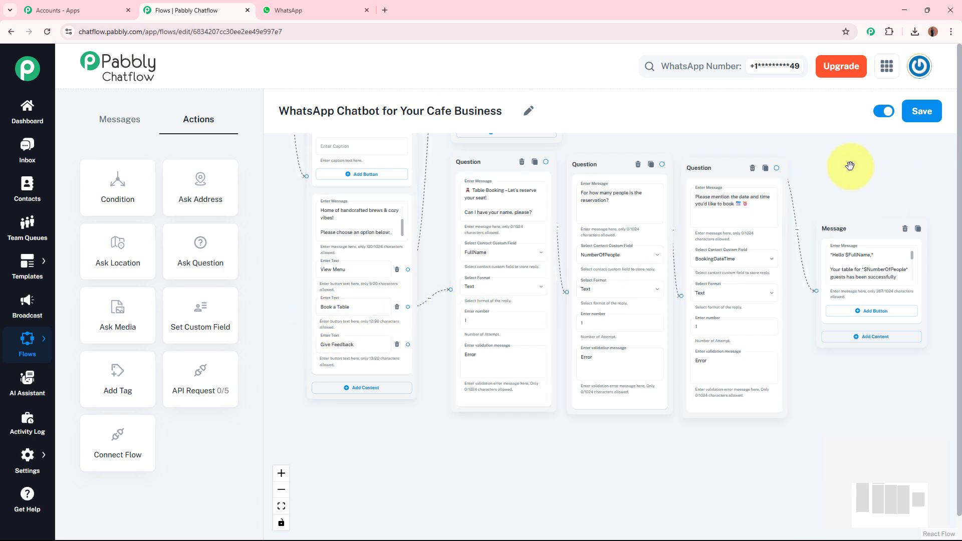
Connect the Book a Table button of the message above the booking questions to the name question.
{"action": "left_click_drag", "start_coordinate": [850, 166], "coordinate": [865, 237]}
{"action": "scroll", "coordinate": [515, 156], "scroll_direction": "up", "scroll_amount": 4}
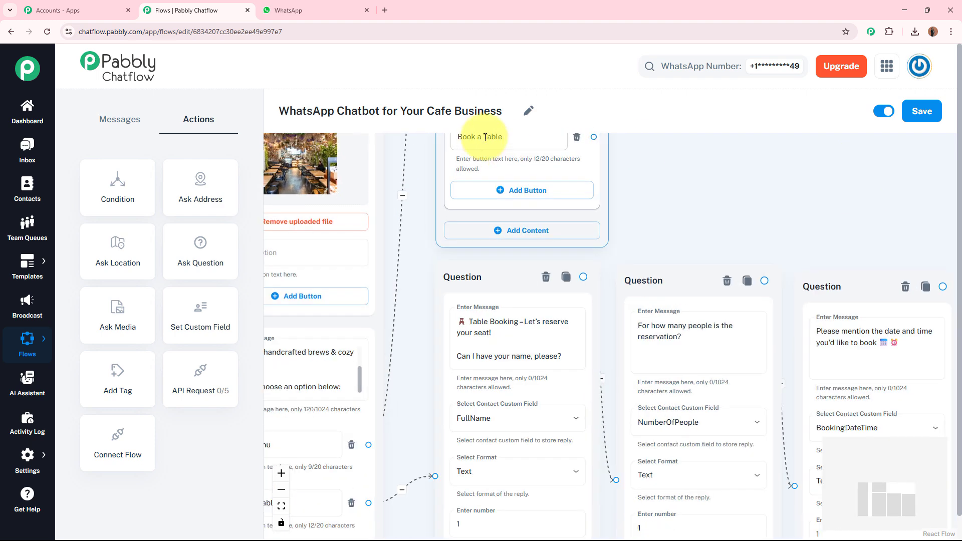
{"action": "left_click_drag", "start_coordinate": [593, 137], "coordinate": [432, 493]}
{"action": "left_click_drag", "start_coordinate": [436, 461], "coordinate": [436, 462]}
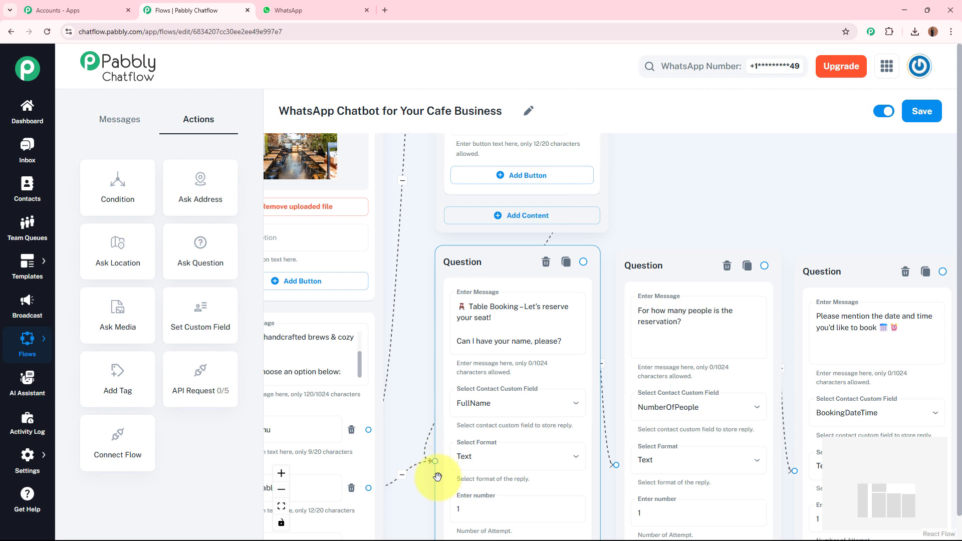
{"action": "left_click_drag", "start_coordinate": [762, 181], "coordinate": [752, 63]}
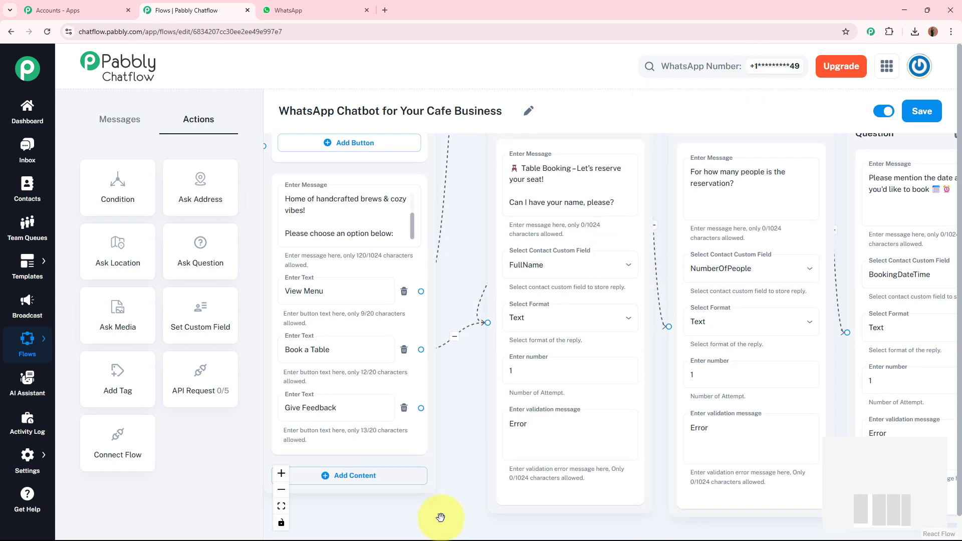
Add an Ask Question block for the feedback branch in the empty area below the booking questions.
{"action": "left_click_drag", "start_coordinate": [451, 489], "coordinate": [490, 369]}
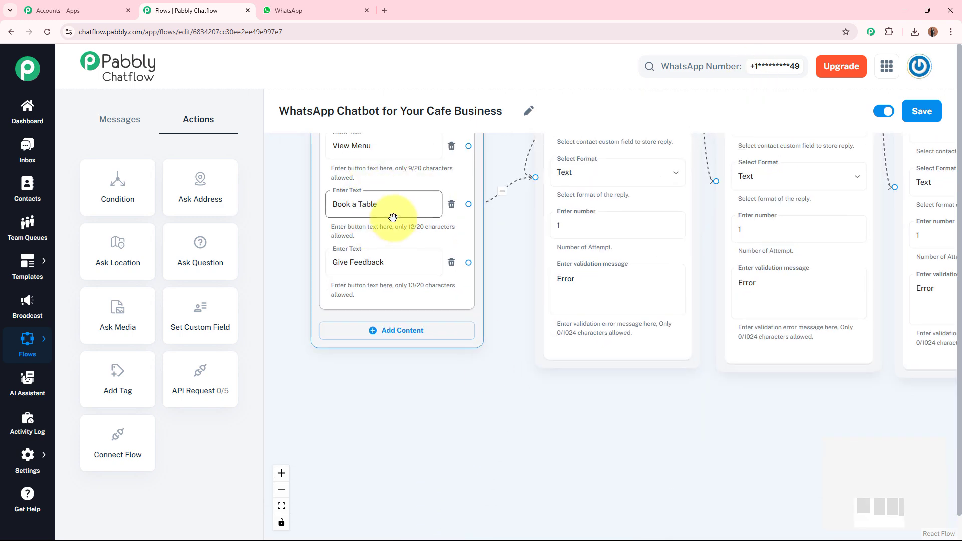
{"action": "scroll", "coordinate": [454, 396], "scroll_direction": "up", "scroll_amount": 3}
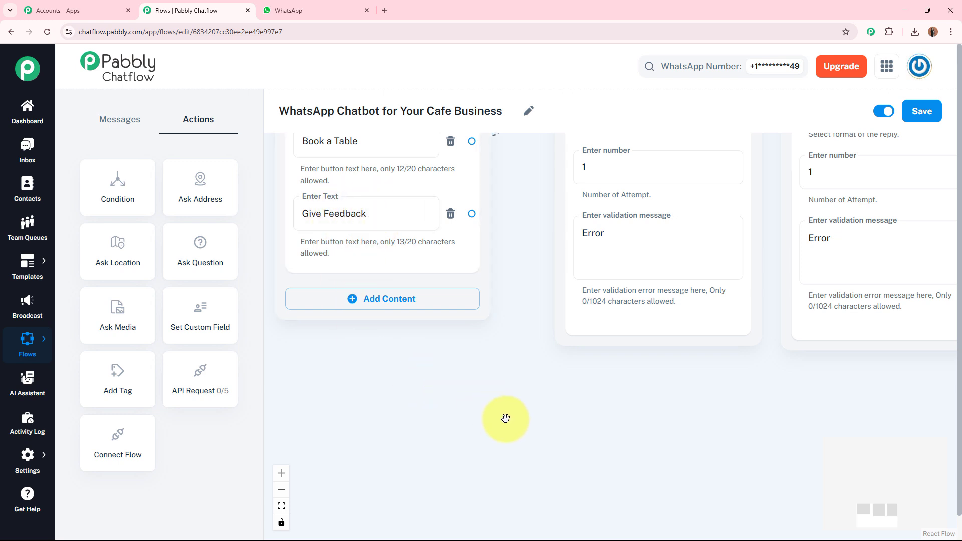
{"action": "scroll", "coordinate": [651, 408], "scroll_direction": "down", "scroll_amount": 2}
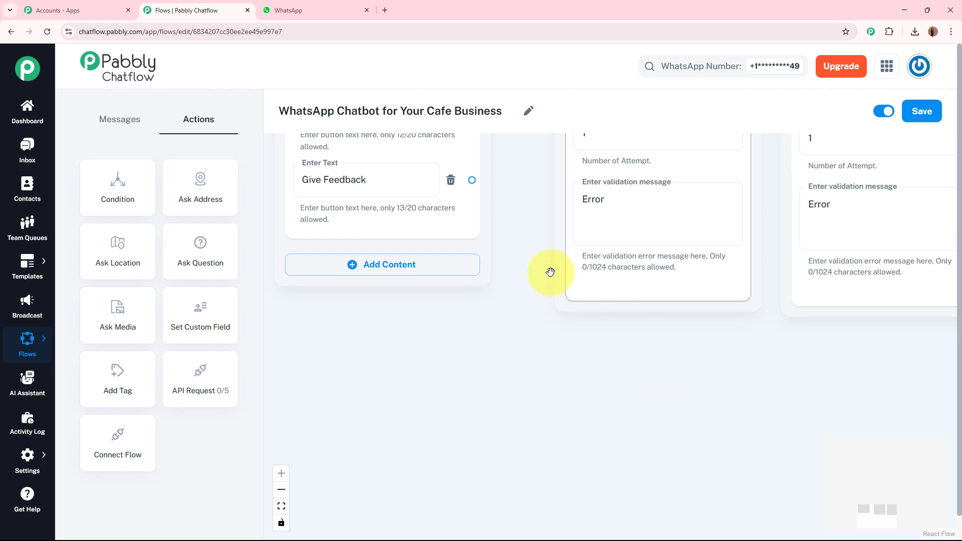
{"action": "left_click_drag", "start_coordinate": [198, 285], "coordinate": [537, 383]}
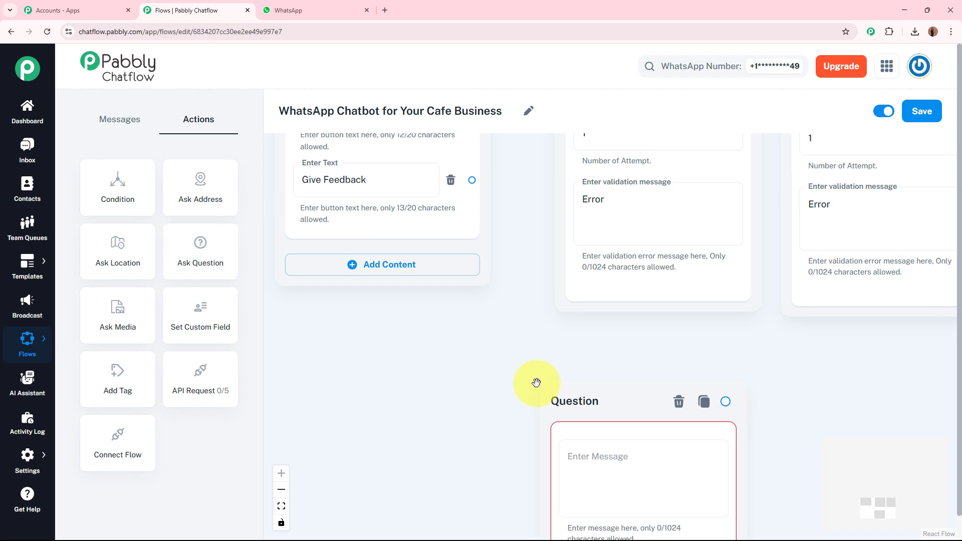
Examine the messages, custom fields and formats of the feedback rating and feedback comment questions.
{"action": "scroll", "coordinate": [765, 306], "scroll_direction": "up", "scroll_amount": 3}
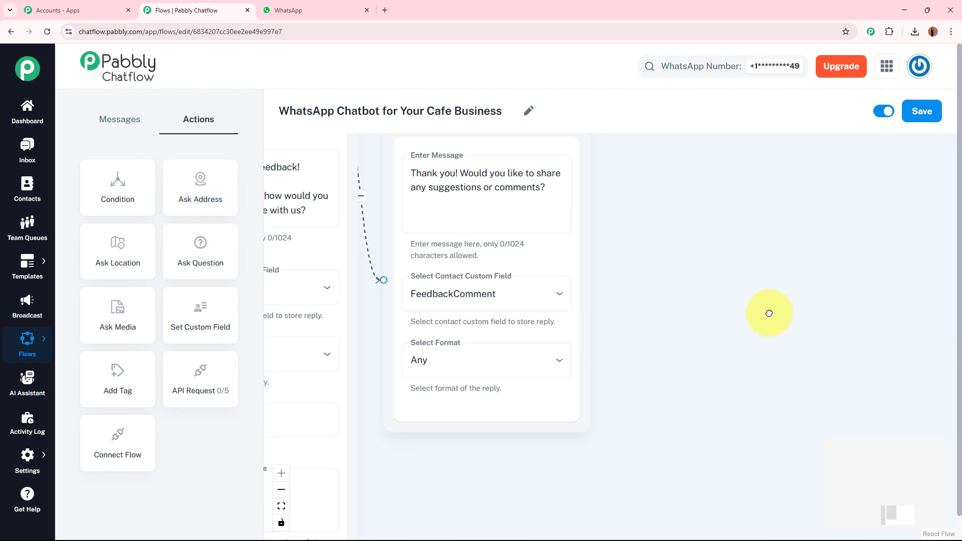
{"action": "left_click_drag", "start_coordinate": [536, 438], "coordinate": [732, 385]}
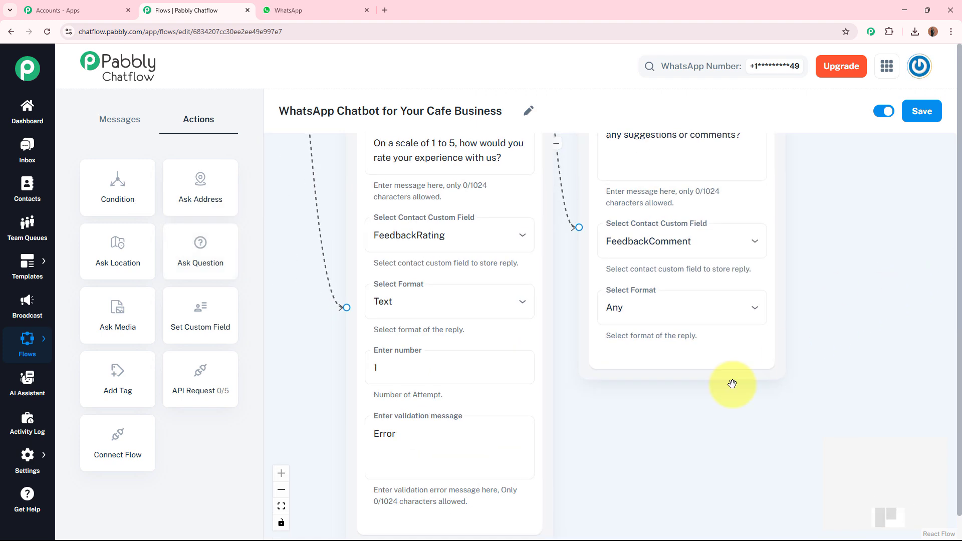
{"action": "left_click_drag", "start_coordinate": [709, 433], "coordinate": [725, 466]}
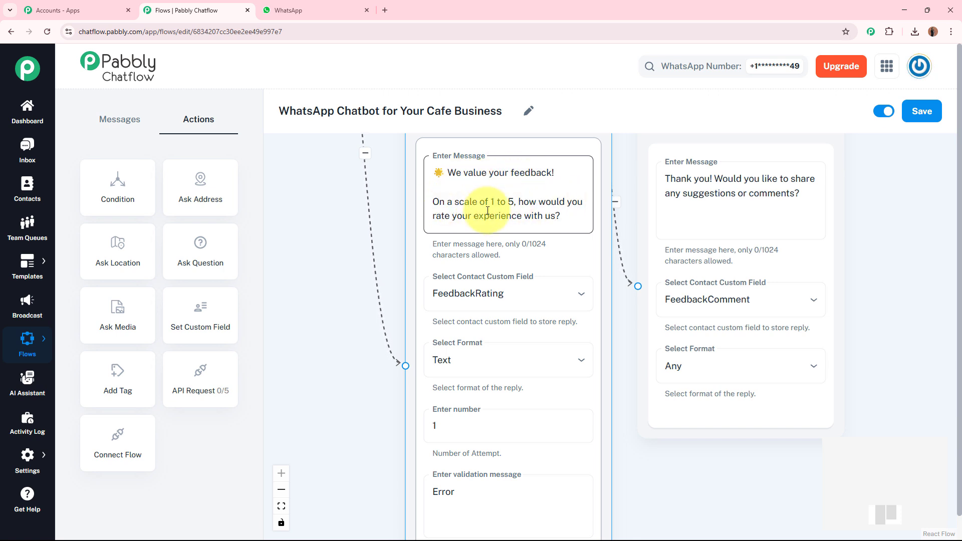
{"action": "scroll", "coordinate": [351, 351], "scroll_direction": "down", "scroll_amount": 2}
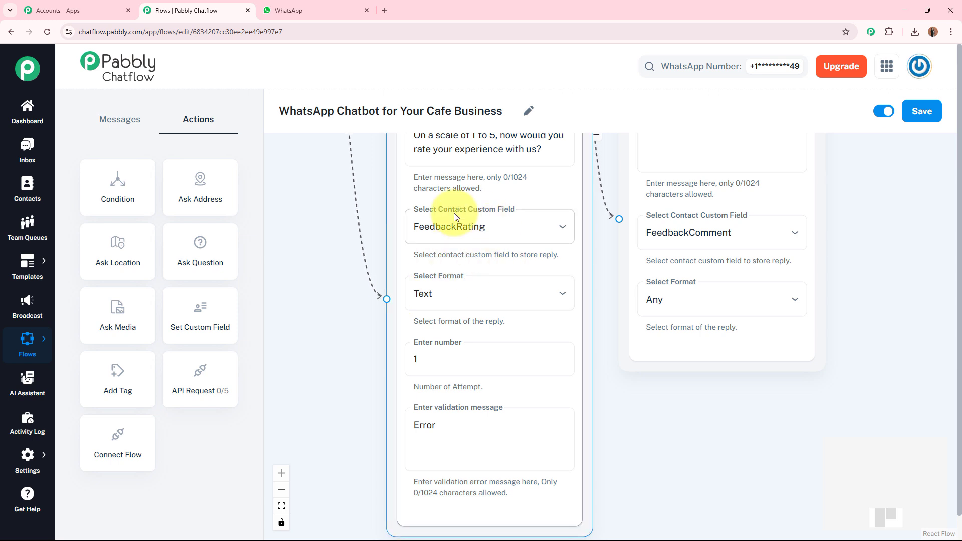
Add a Text + Button message block connected from the feedback comment question, in the empty area beside it.
{"action": "left_click_drag", "start_coordinate": [863, 192], "coordinate": [767, 290]}
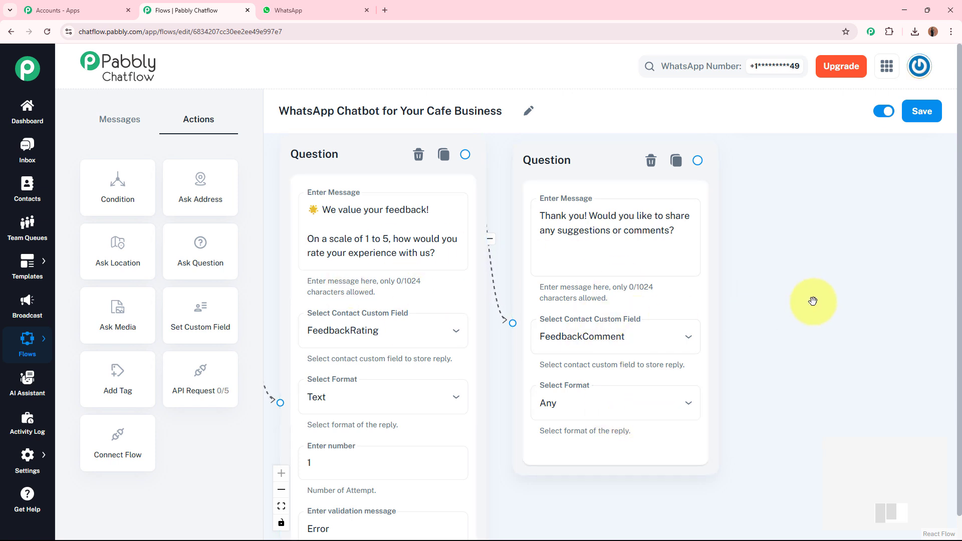
{"action": "left_click_drag", "start_coordinate": [798, 266], "coordinate": [639, 287]}
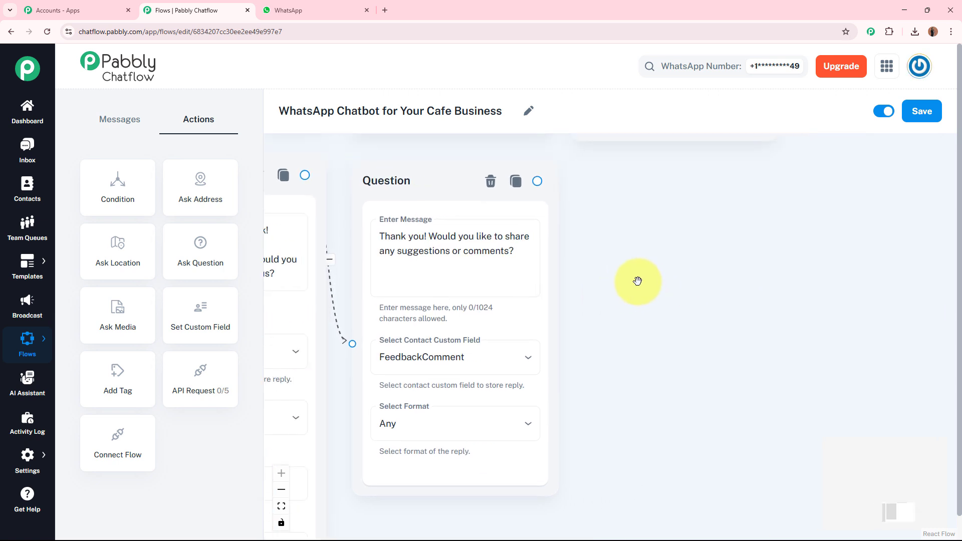
{"action": "left_click_drag", "start_coordinate": [536, 181], "coordinate": [776, 232]}
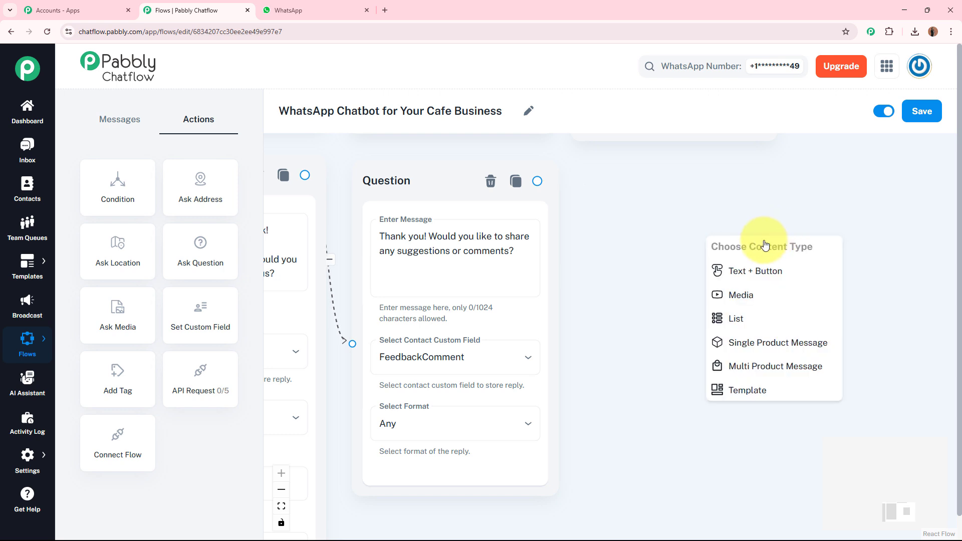
{"action": "left_click", "coordinate": [790, 270]}
{"action": "left_click", "coordinate": [750, 269]}
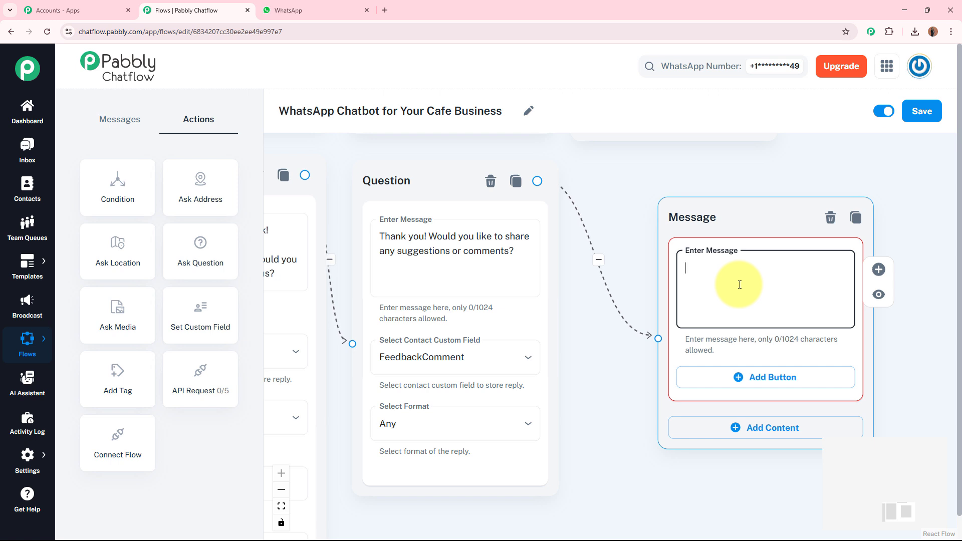
Paste the feedback thank-you text with the $FeedbackRating variable and the Brewly Bliss Cafe closing into the new message and review it.
{"action": "key", "text": "ctrl+v"}
{"action": "scroll", "coordinate": [846, 268], "scroll_direction": "up", "scroll_amount": 3}
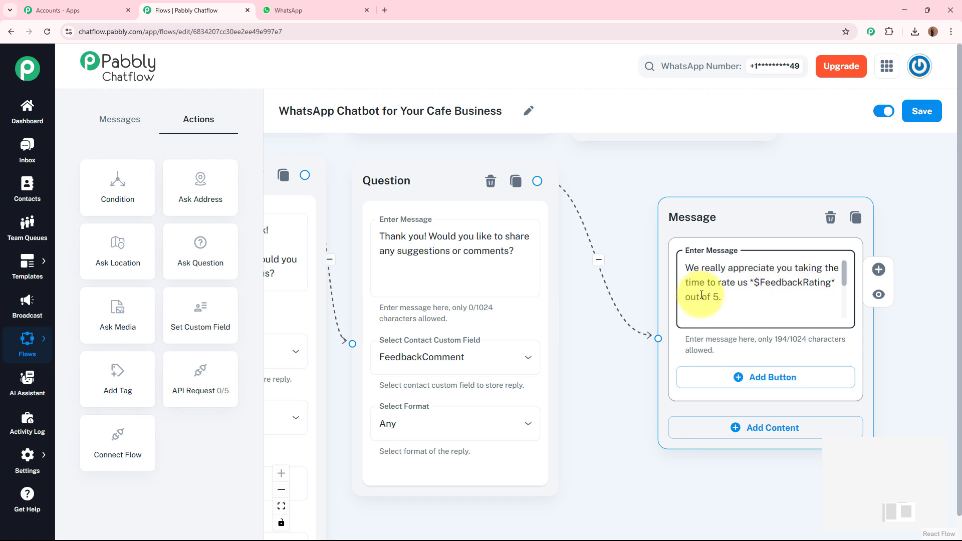
{"action": "left_click_drag", "start_coordinate": [845, 278], "coordinate": [845, 297]}
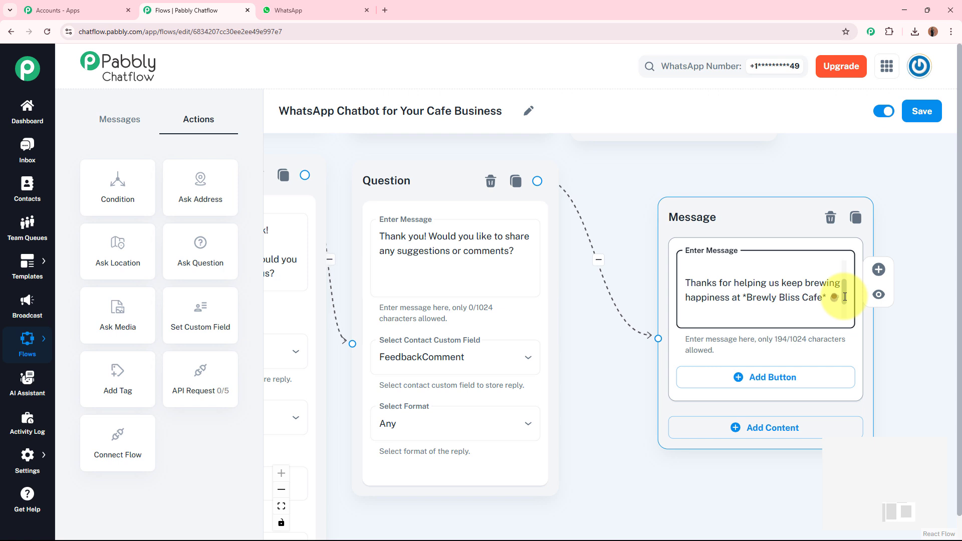
{"action": "left_click_drag", "start_coordinate": [844, 297], "coordinate": [844, 258]}
Move the flow start block down beside the welcome message block.
{"action": "scroll", "coordinate": [880, 165], "scroll_direction": "down", "scroll_amount": 3}
{"action": "left_click_drag", "start_coordinate": [879, 164], "coordinate": [857, 216]}
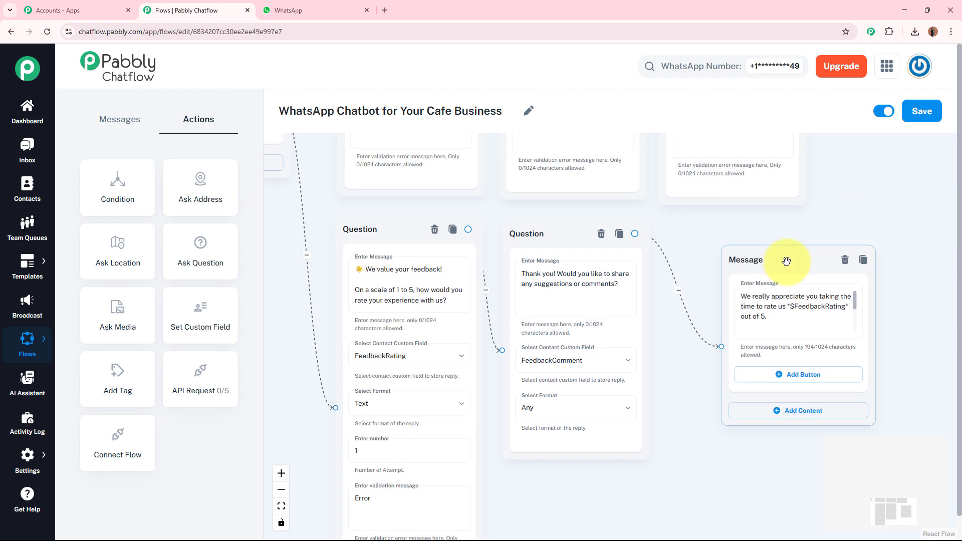
{"action": "scroll", "coordinate": [747, 253], "scroll_direction": "down", "scroll_amount": 3}
{"action": "scroll", "coordinate": [865, 223], "scroll_direction": "down", "scroll_amount": 5}
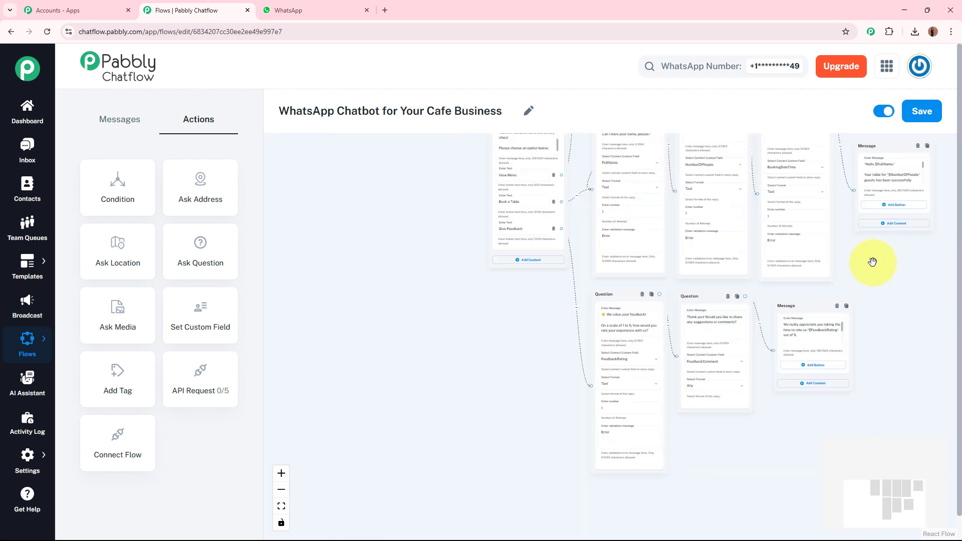
{"action": "scroll", "coordinate": [866, 204], "scroll_direction": "down", "scroll_amount": 1}
{"action": "left_click_drag", "start_coordinate": [867, 204], "coordinate": [848, 291]}
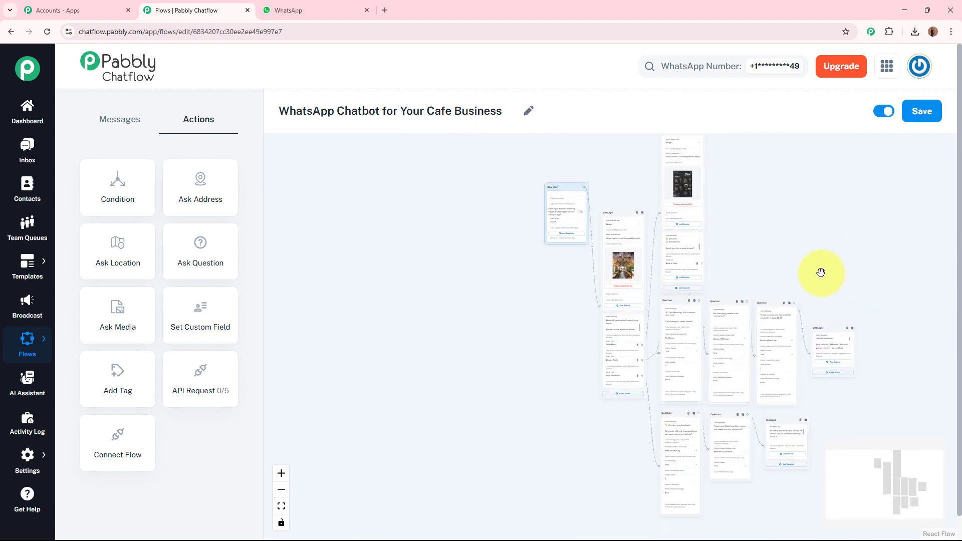
{"action": "left_click_drag", "start_coordinate": [555, 192], "coordinate": [556, 299]}
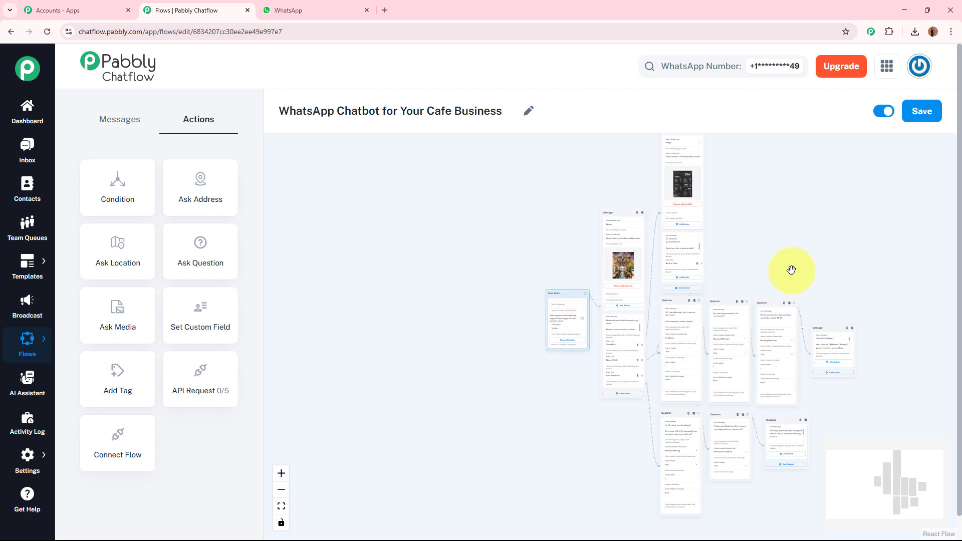
Save the finished cafe chatbot flow.
{"action": "left_click_drag", "start_coordinate": [855, 255], "coordinate": [790, 267]}
{"action": "scroll", "coordinate": [804, 268], "scroll_direction": "down", "scroll_amount": 1}
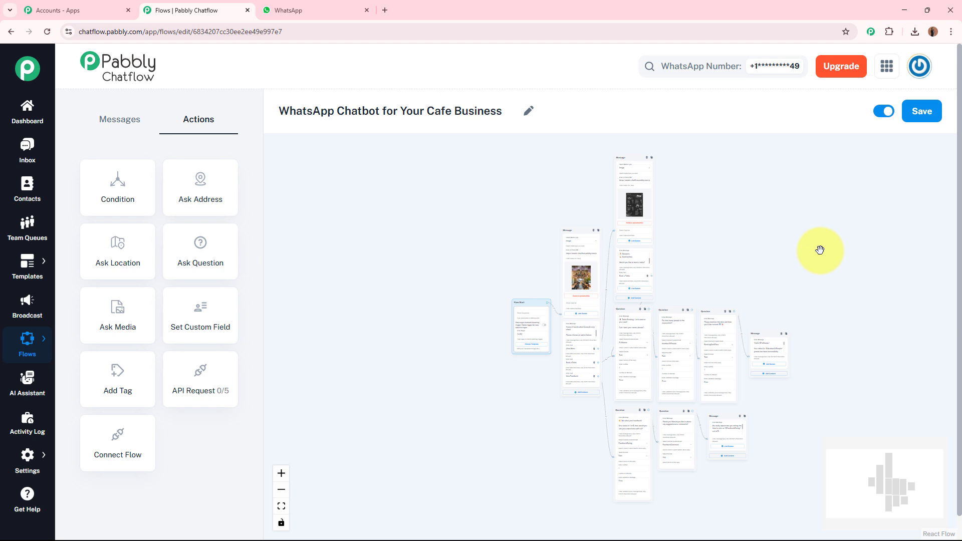
{"action": "left_click", "coordinate": [915, 119]}
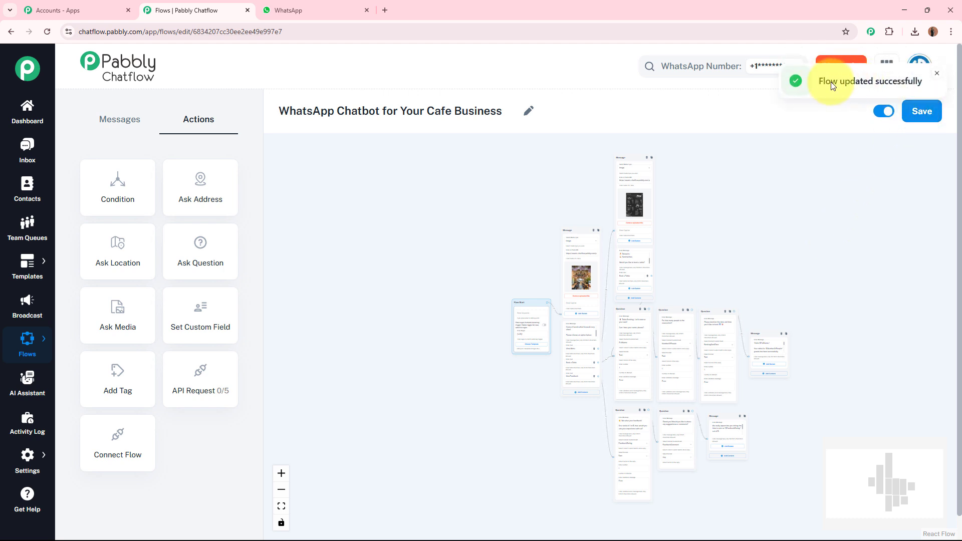
{"action": "left_click_drag", "start_coordinate": [823, 81], "coordinate": [926, 85]}
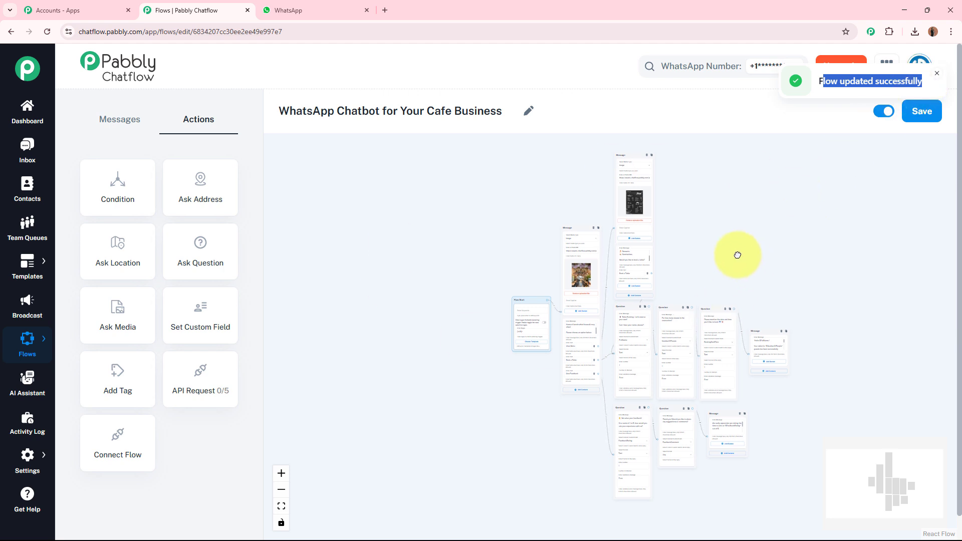
{"action": "left_click_drag", "start_coordinate": [738, 254], "coordinate": [667, 263]}
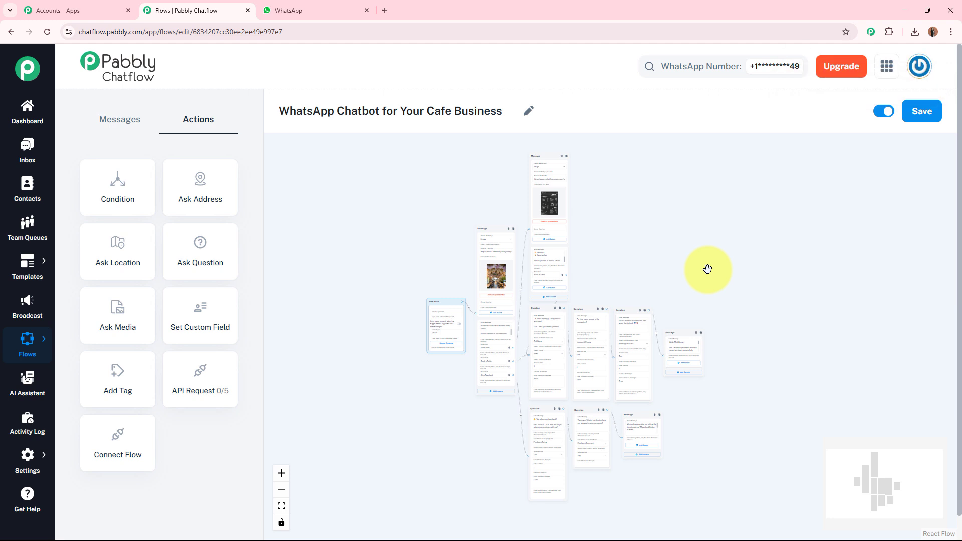
Switch to WhatsApp and send "Hey, I want to book a table?" to the Pabbly Chatflow Bot.
{"action": "left_click", "coordinate": [317, 8]}
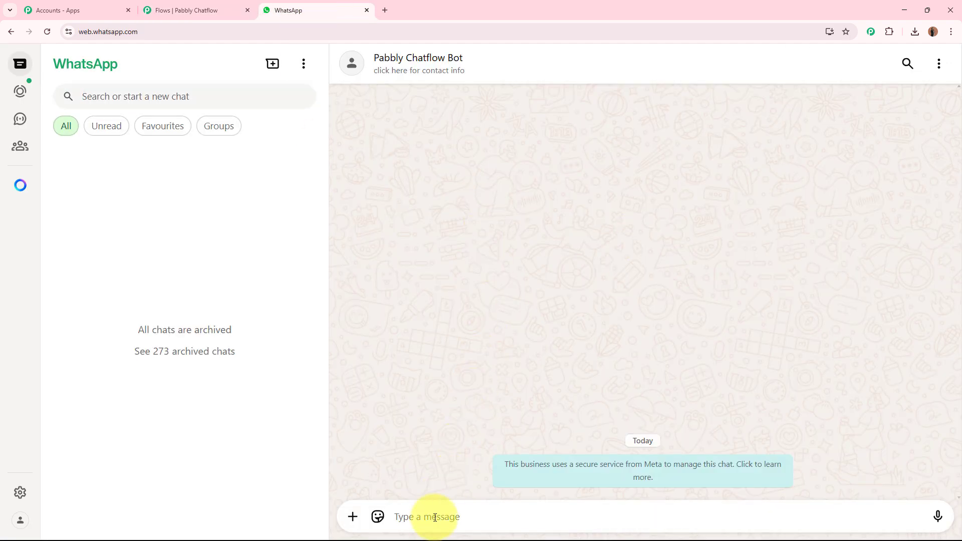
{"action": "type", "text": "Hey"}
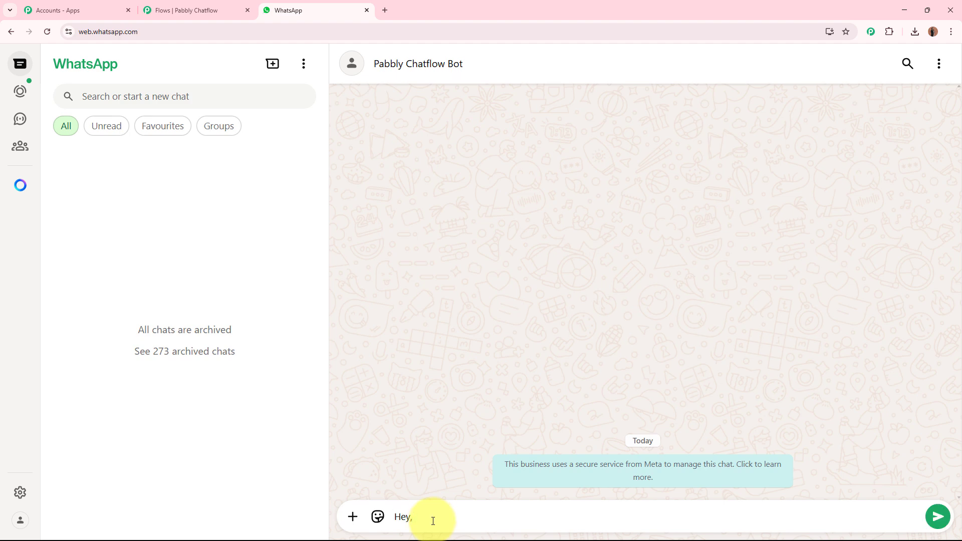
{"action": "type", "text": ", I want to book a table?"}
{"action": "key", "text": "Return"}
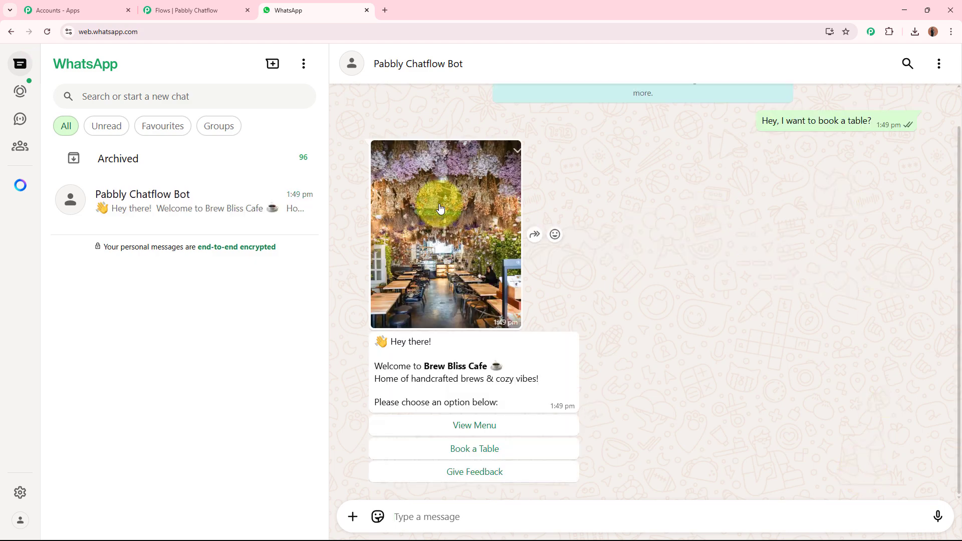
View the cafe image in the bot's welcome reply and choose the Book a Table option.
{"action": "left_click", "coordinate": [483, 231]}
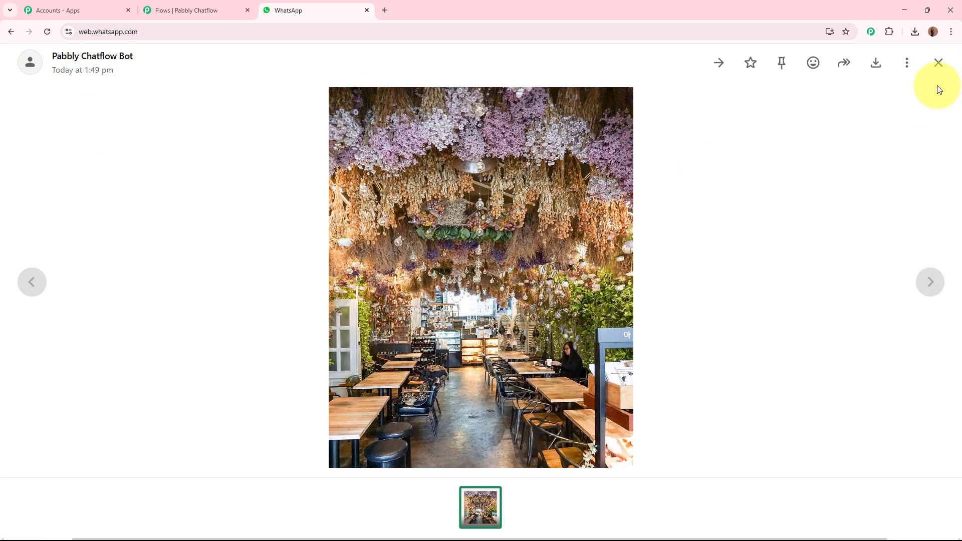
{"action": "left_click", "coordinate": [938, 62]}
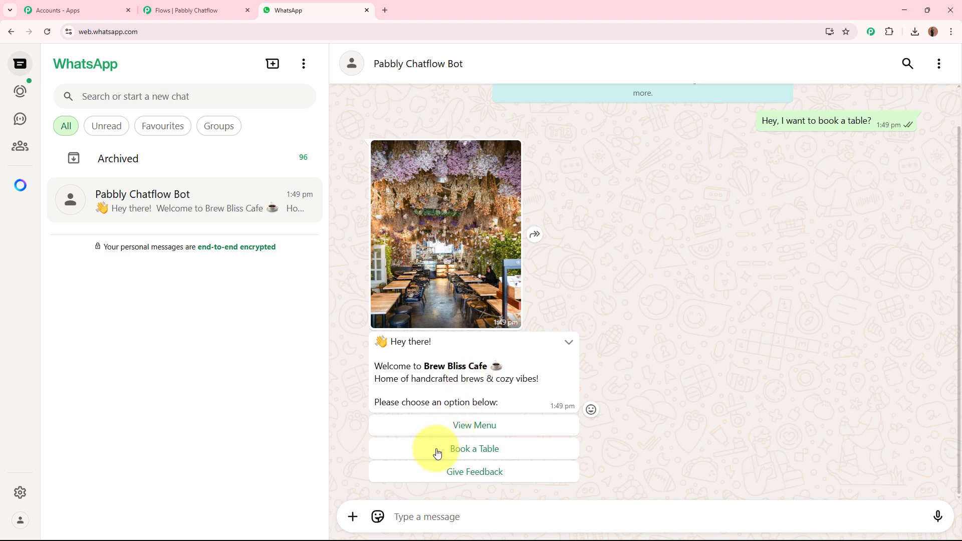
{"action": "left_click", "coordinate": [476, 450]}
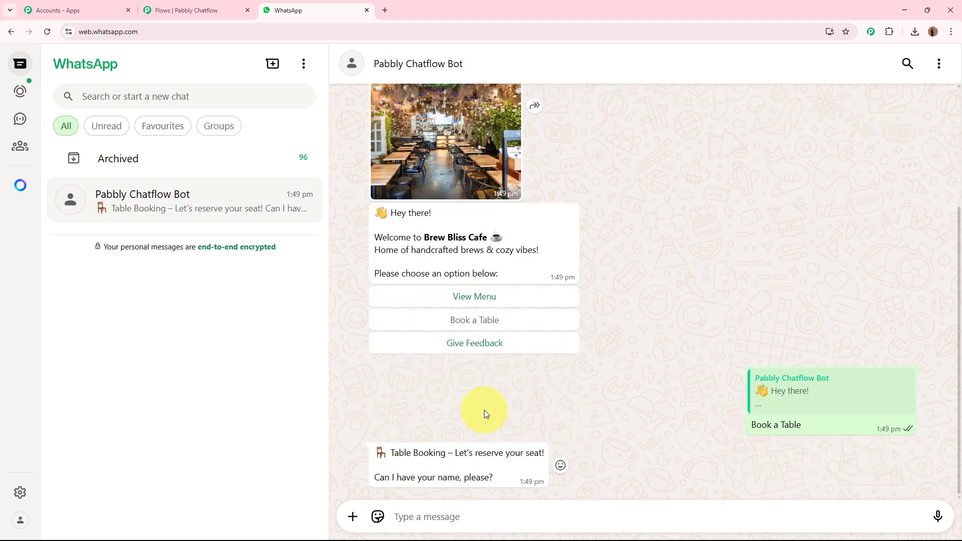
Answer the bot's booking questions with the name Test User, 3 people and the date 15-06-2025.
{"action": "left_click", "coordinate": [453, 510]}
{"action": "type", "text": "T"}
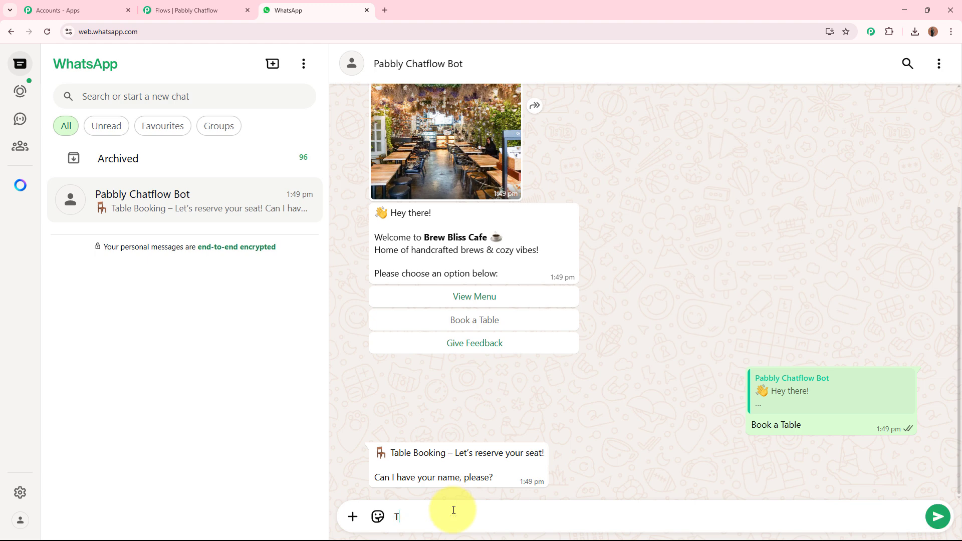
{"action": "type", "text": "est User"}
{"action": "key", "text": "Return"}
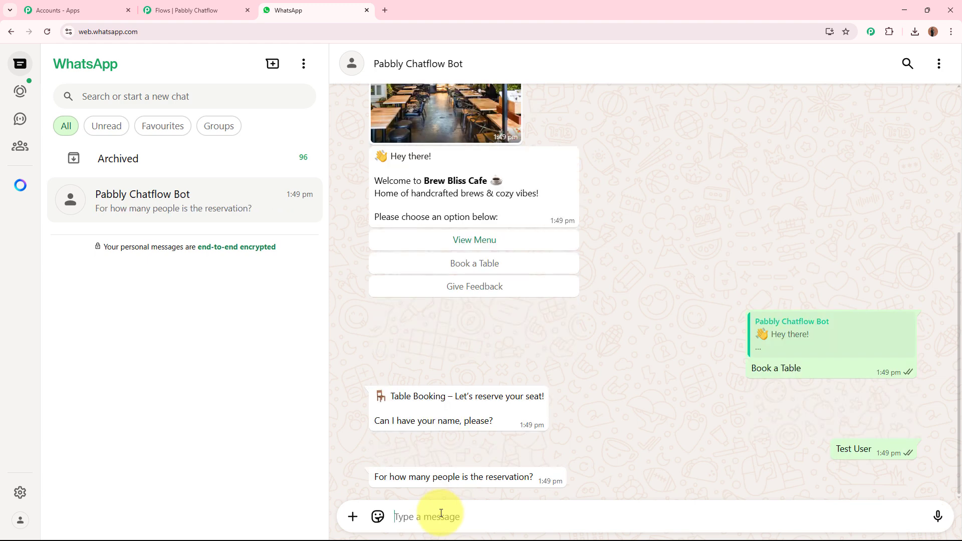
{"action": "type", "text": "3"}
{"action": "key", "text": "Return"}
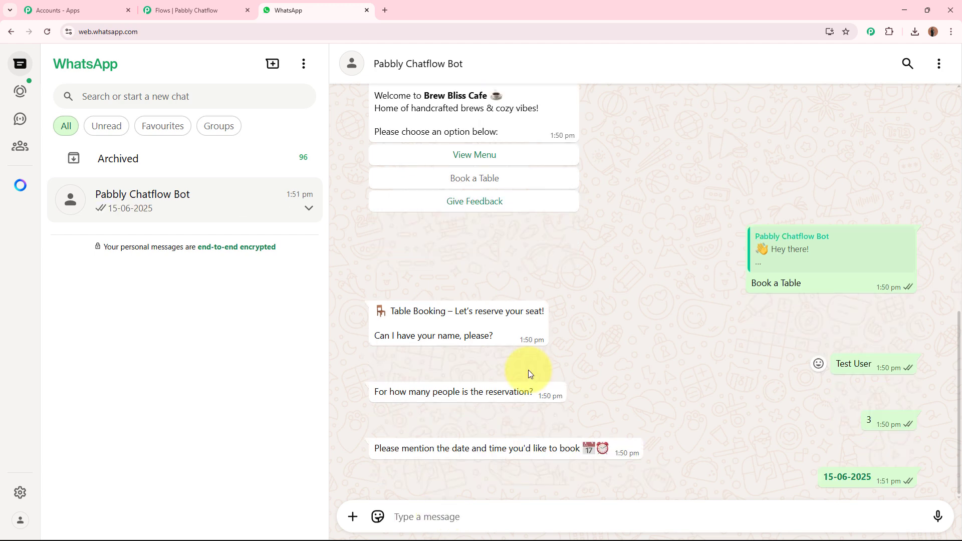
Switch back to the cafe chatbot flow in Pabbly Chatflow.
{"action": "left_click", "coordinate": [221, 9]}
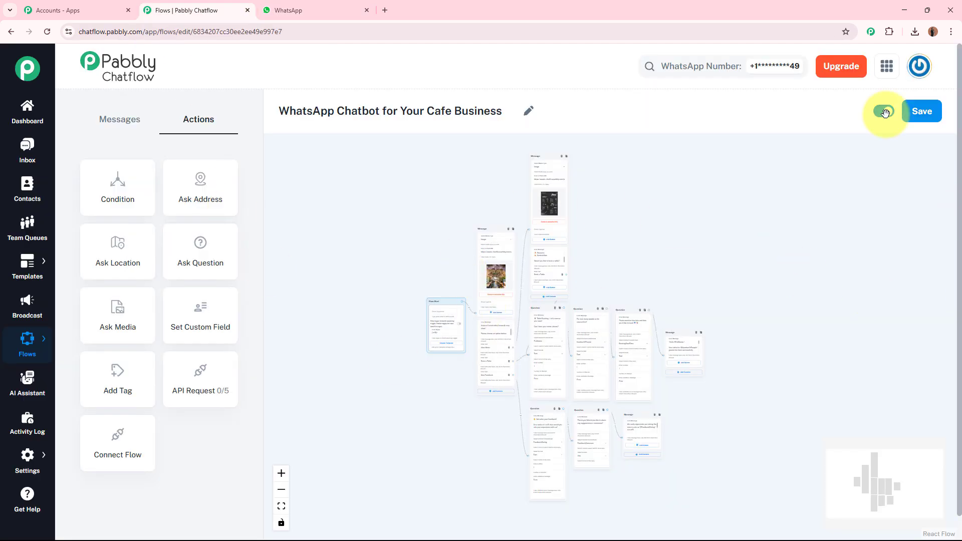